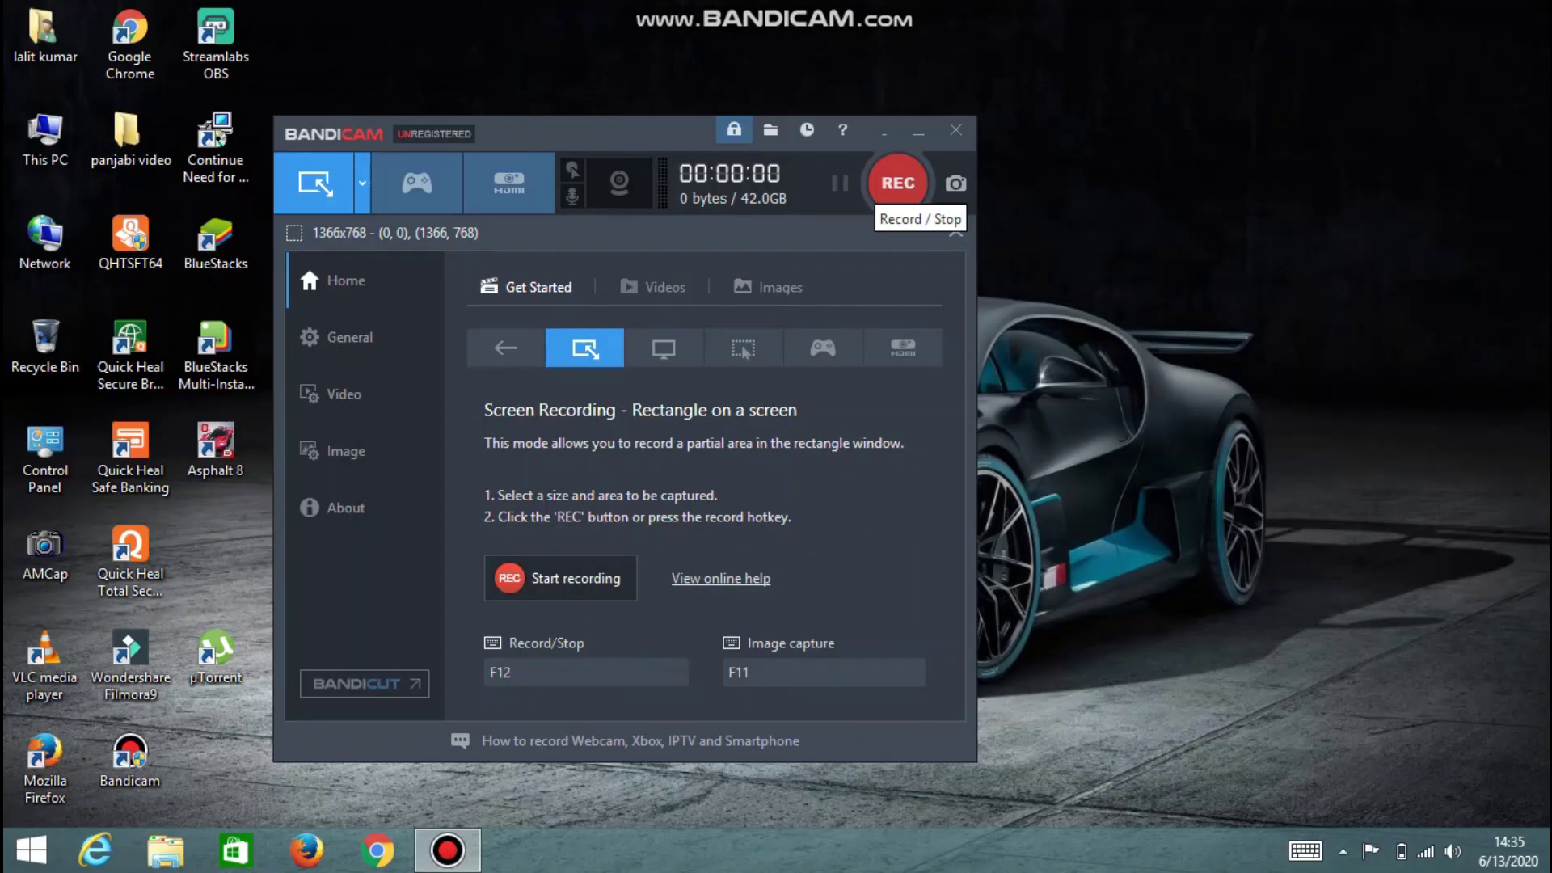
- In Google Chrome, search for "need for speed full setup for pc torrent" and open the CroTorrents Need for Speed Most Wanted page
left_click(898, 183)
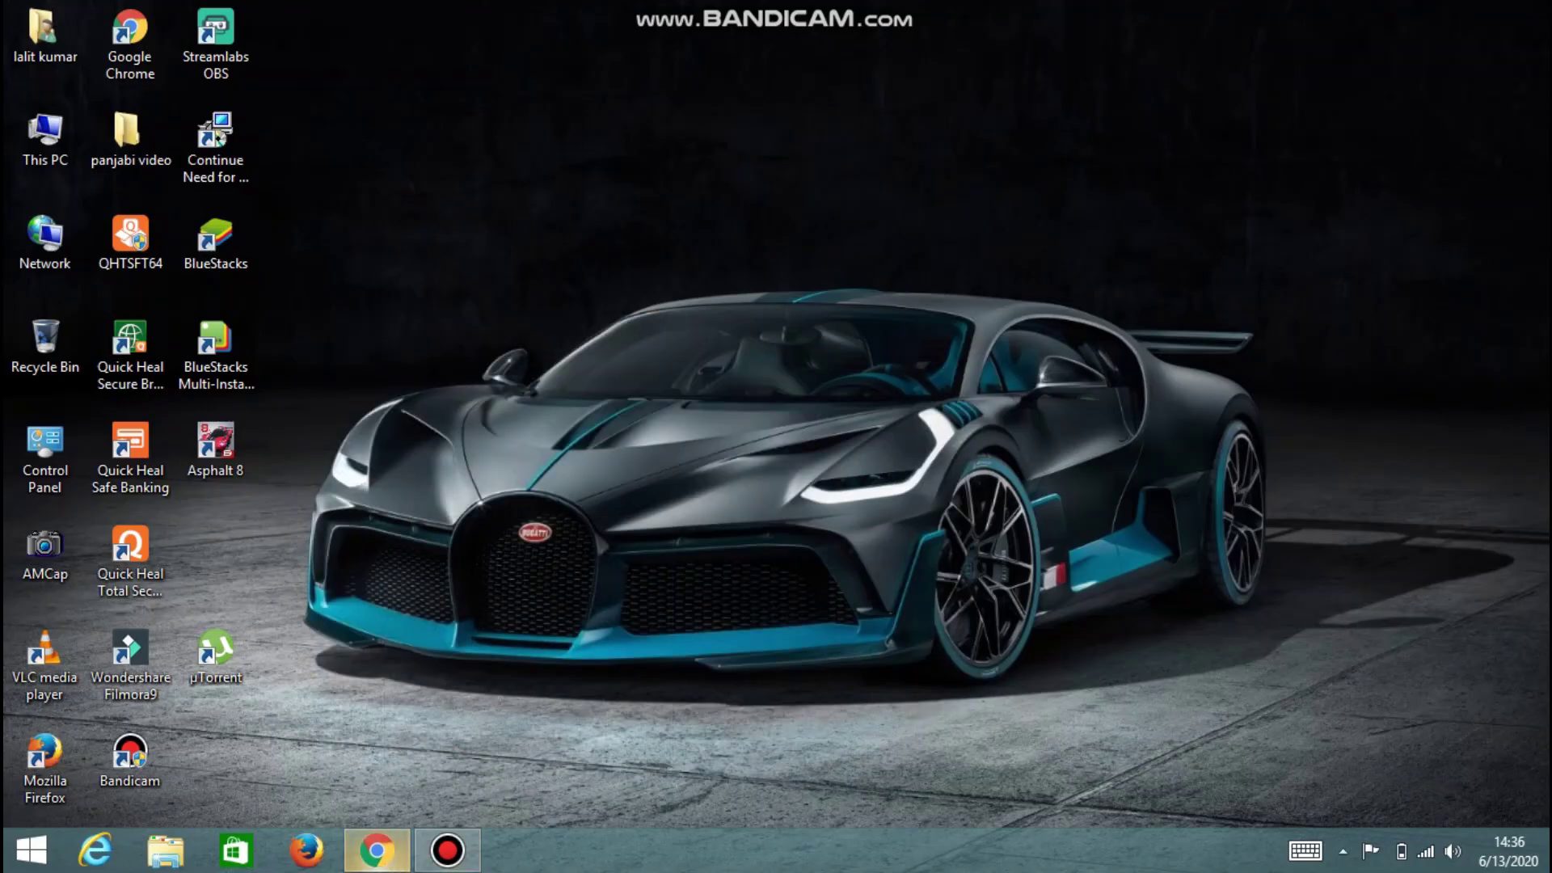
left_click(376, 850)
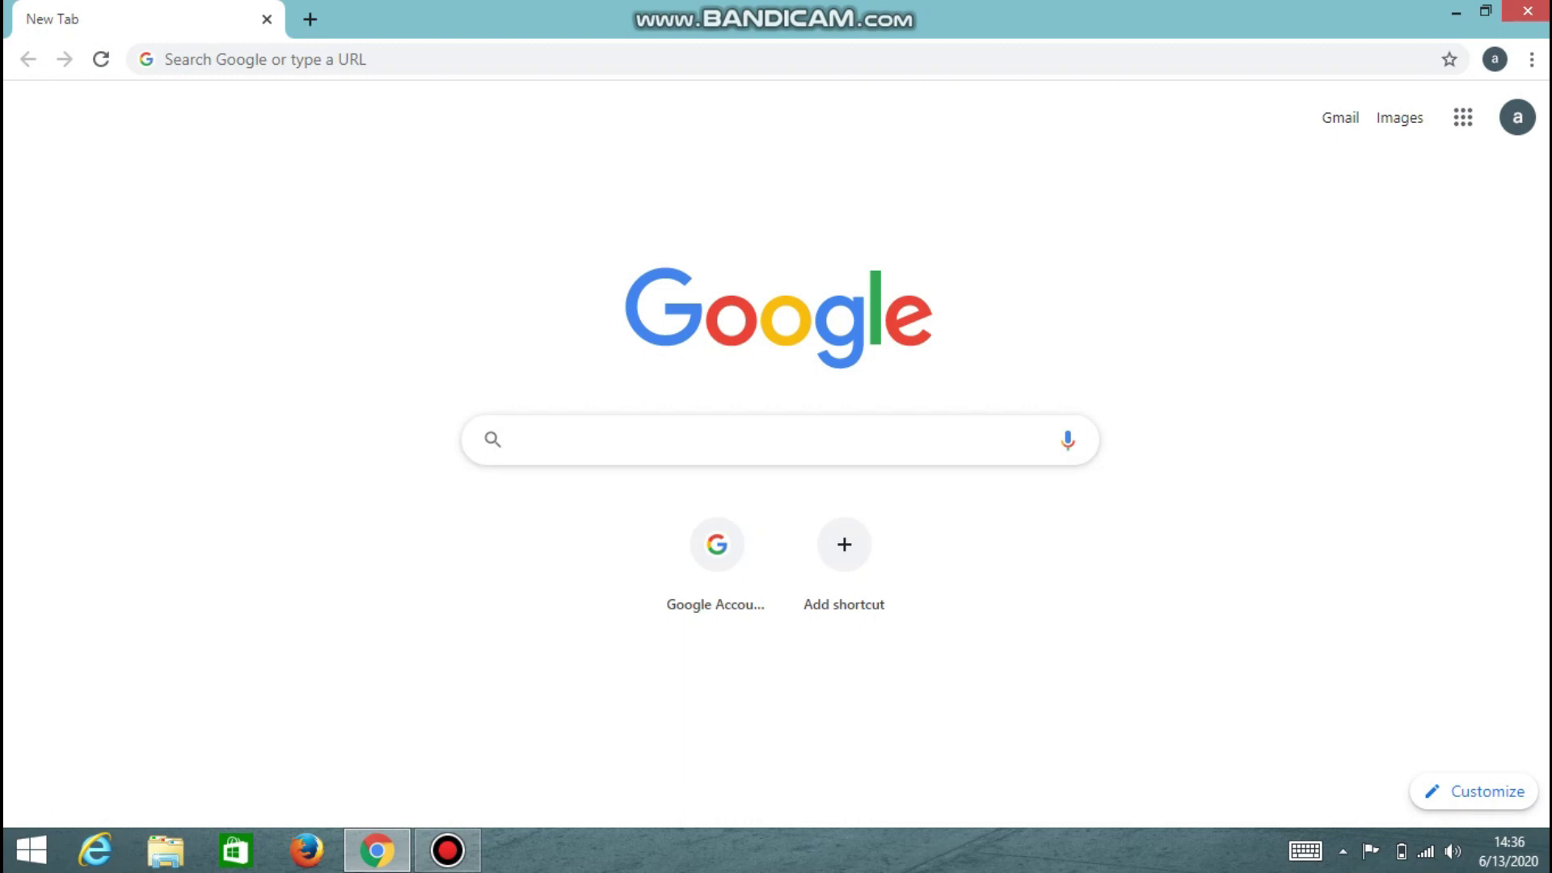
type("need")
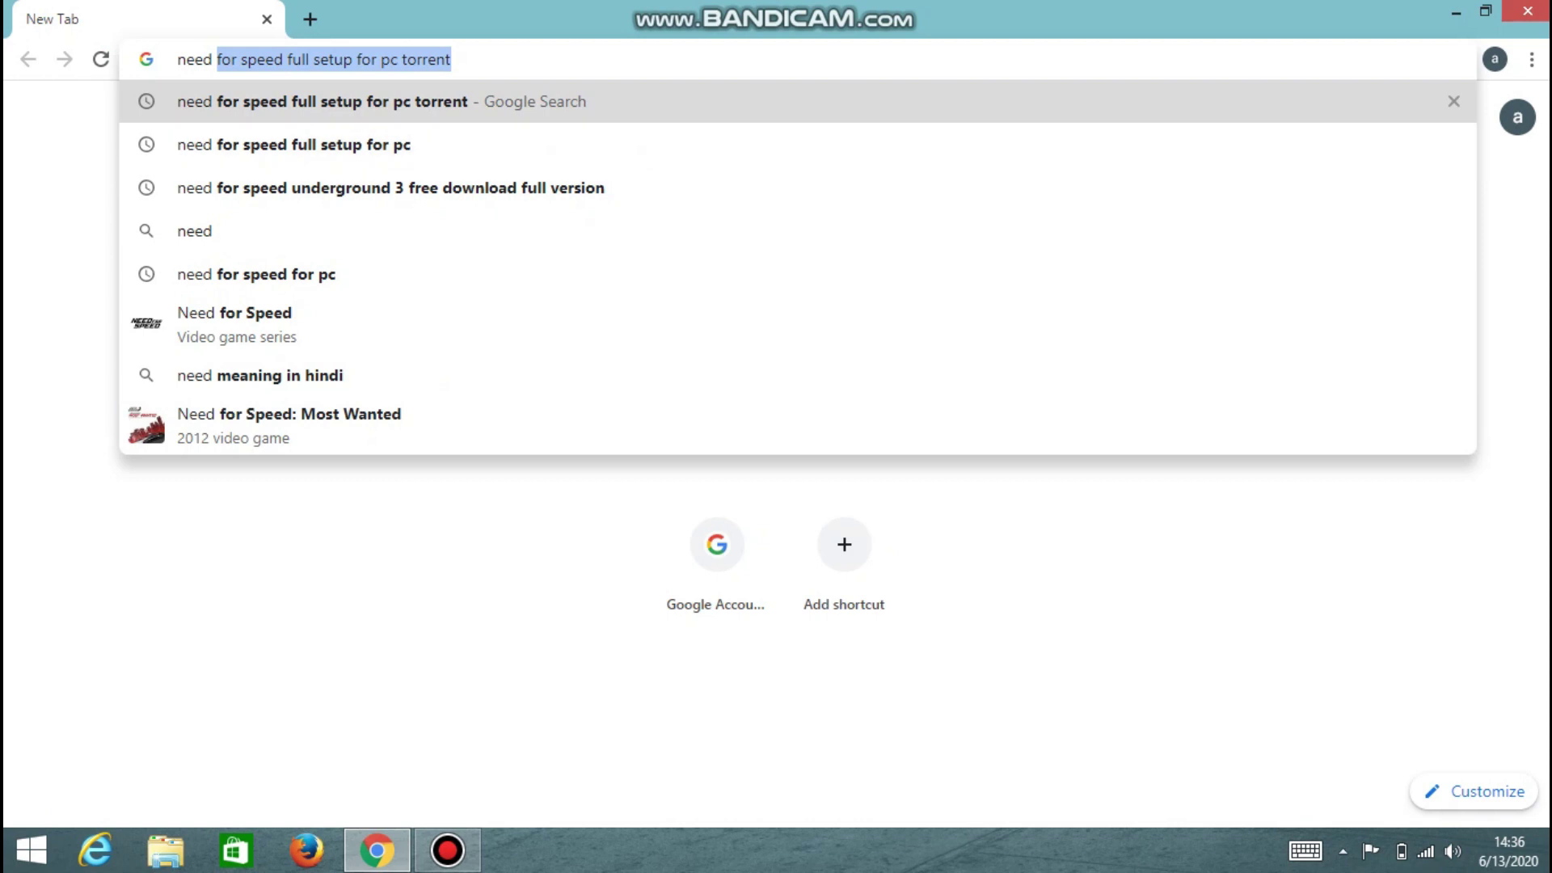
key("Return")
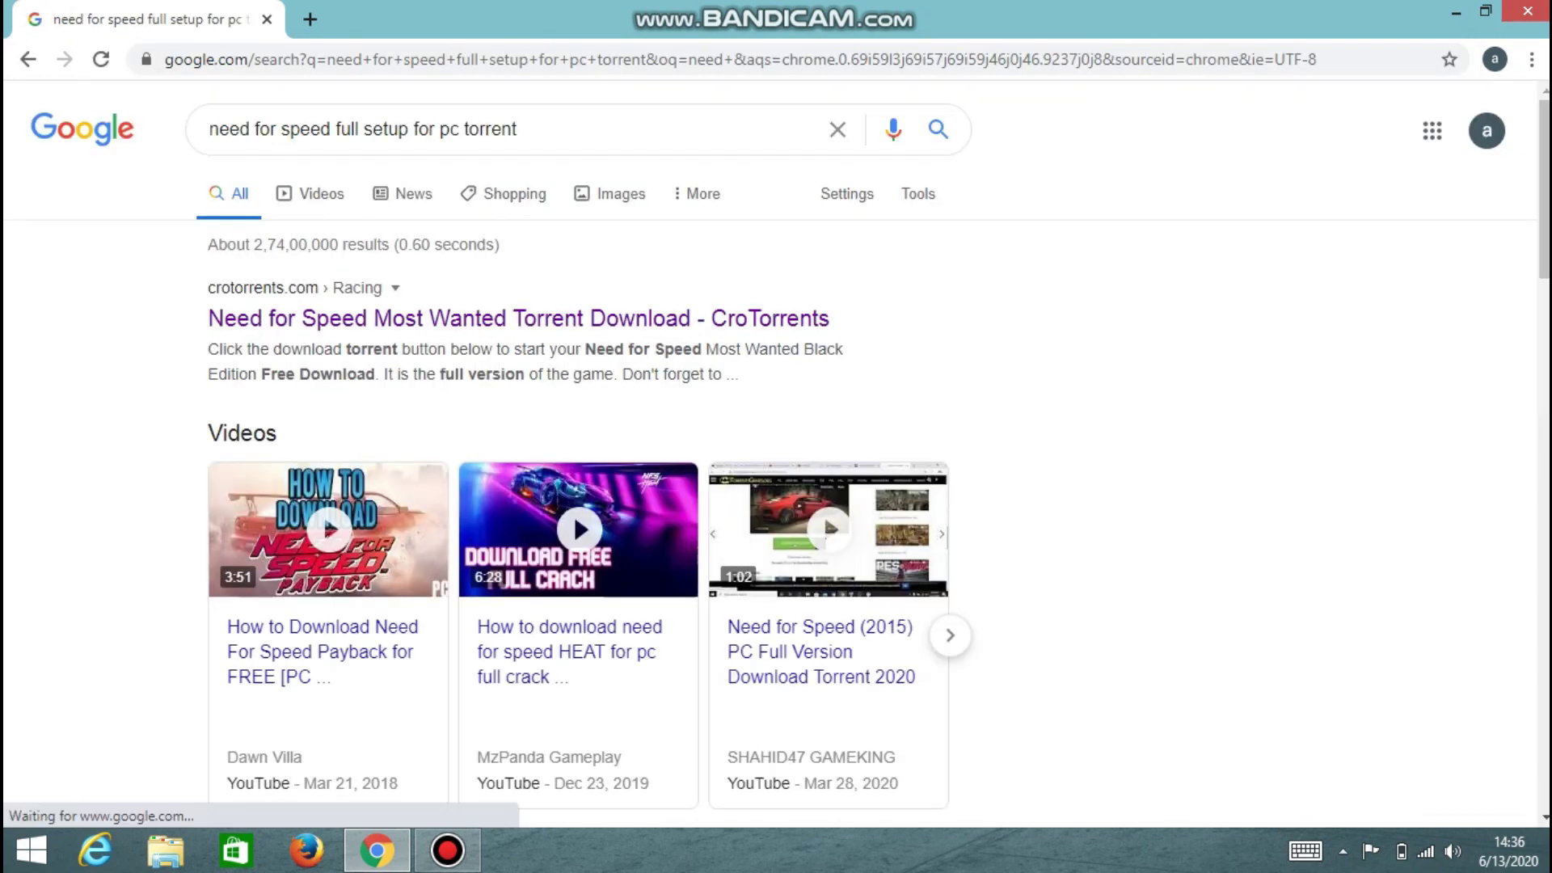
left_click(517, 318)
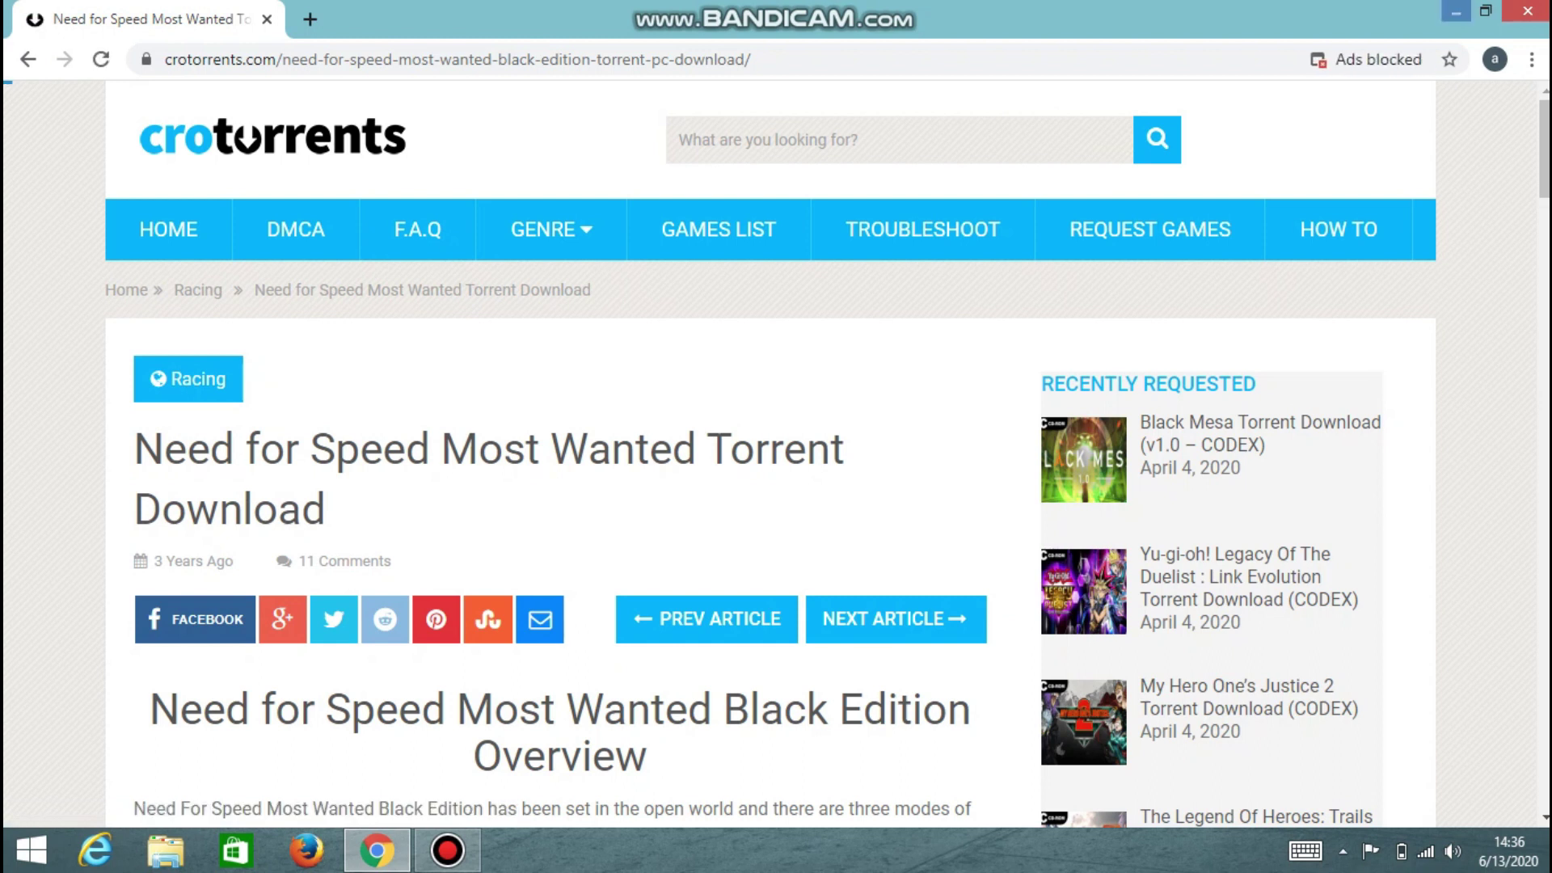
- Minimize the browser, launch µTorrent from the desktop, and minimize its window
left_click(1456, 11)
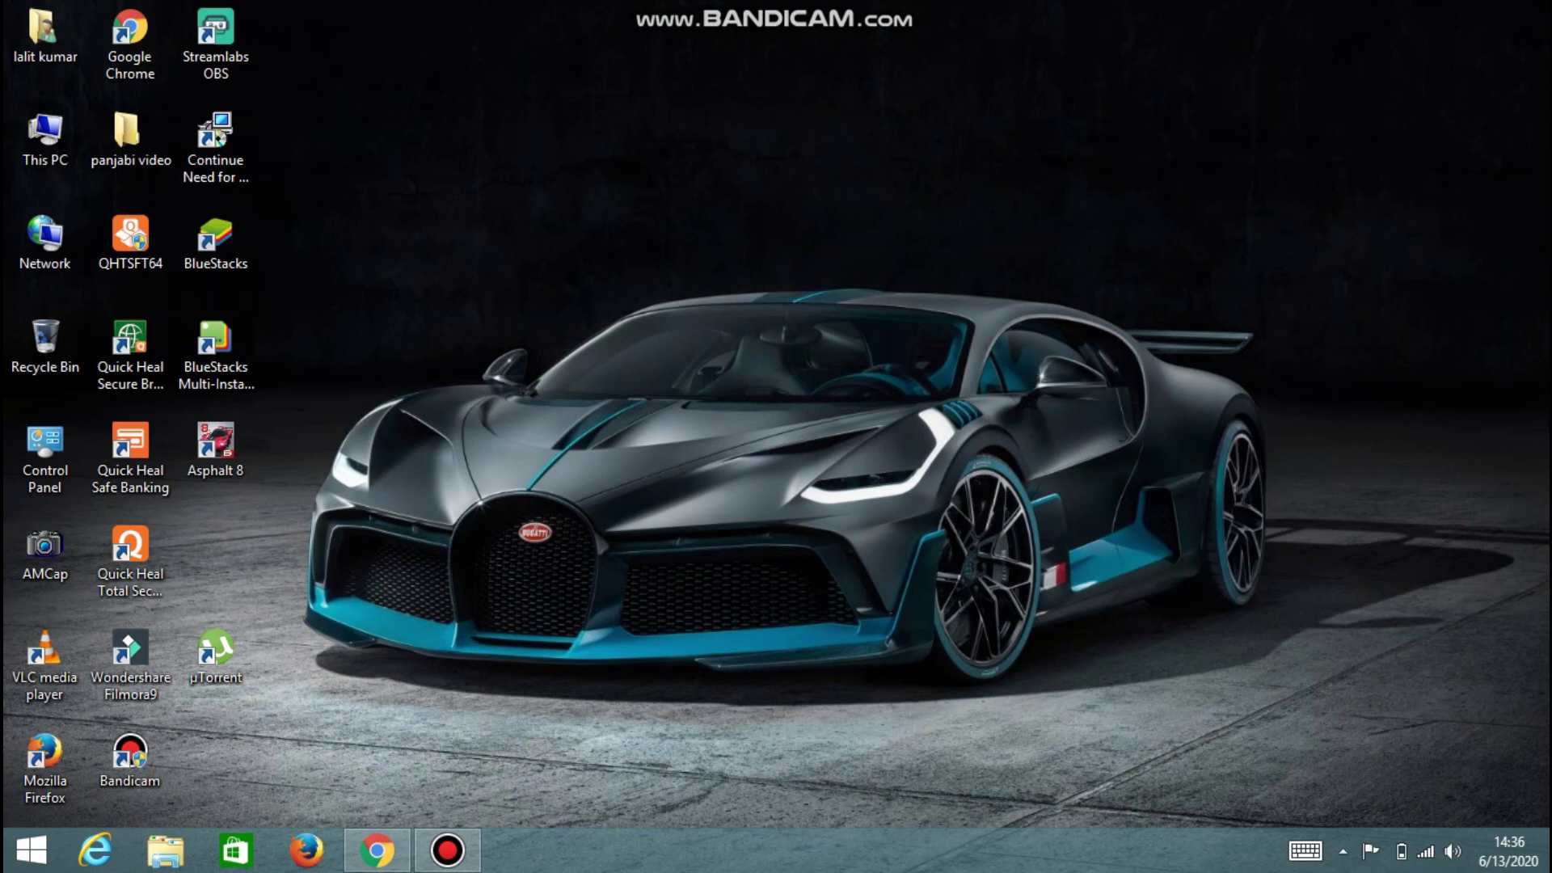
left_click(215, 653)
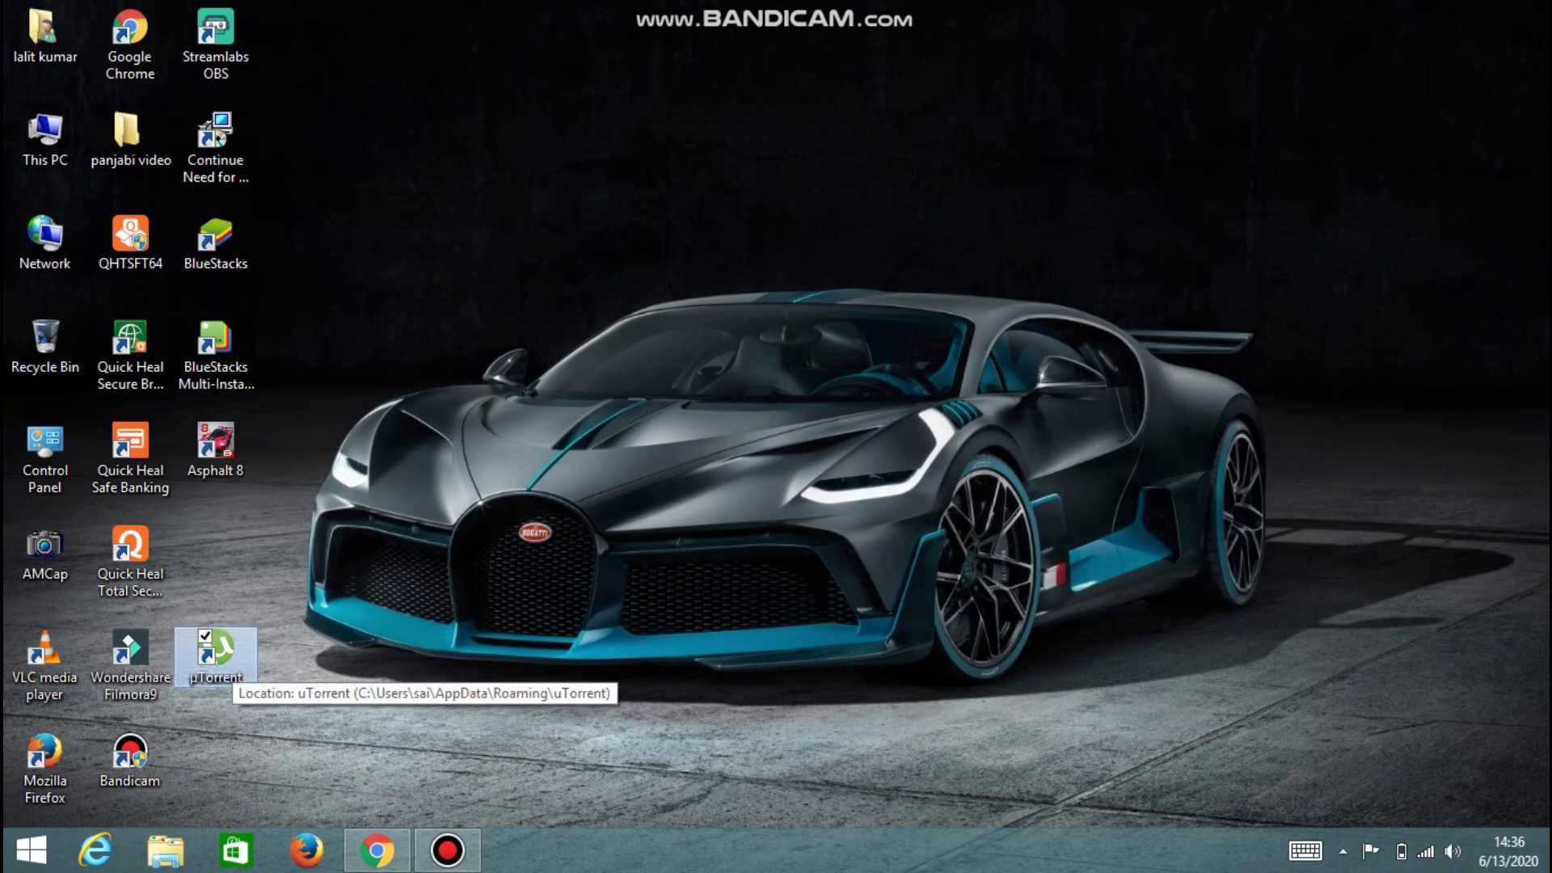
double_click(215, 653)
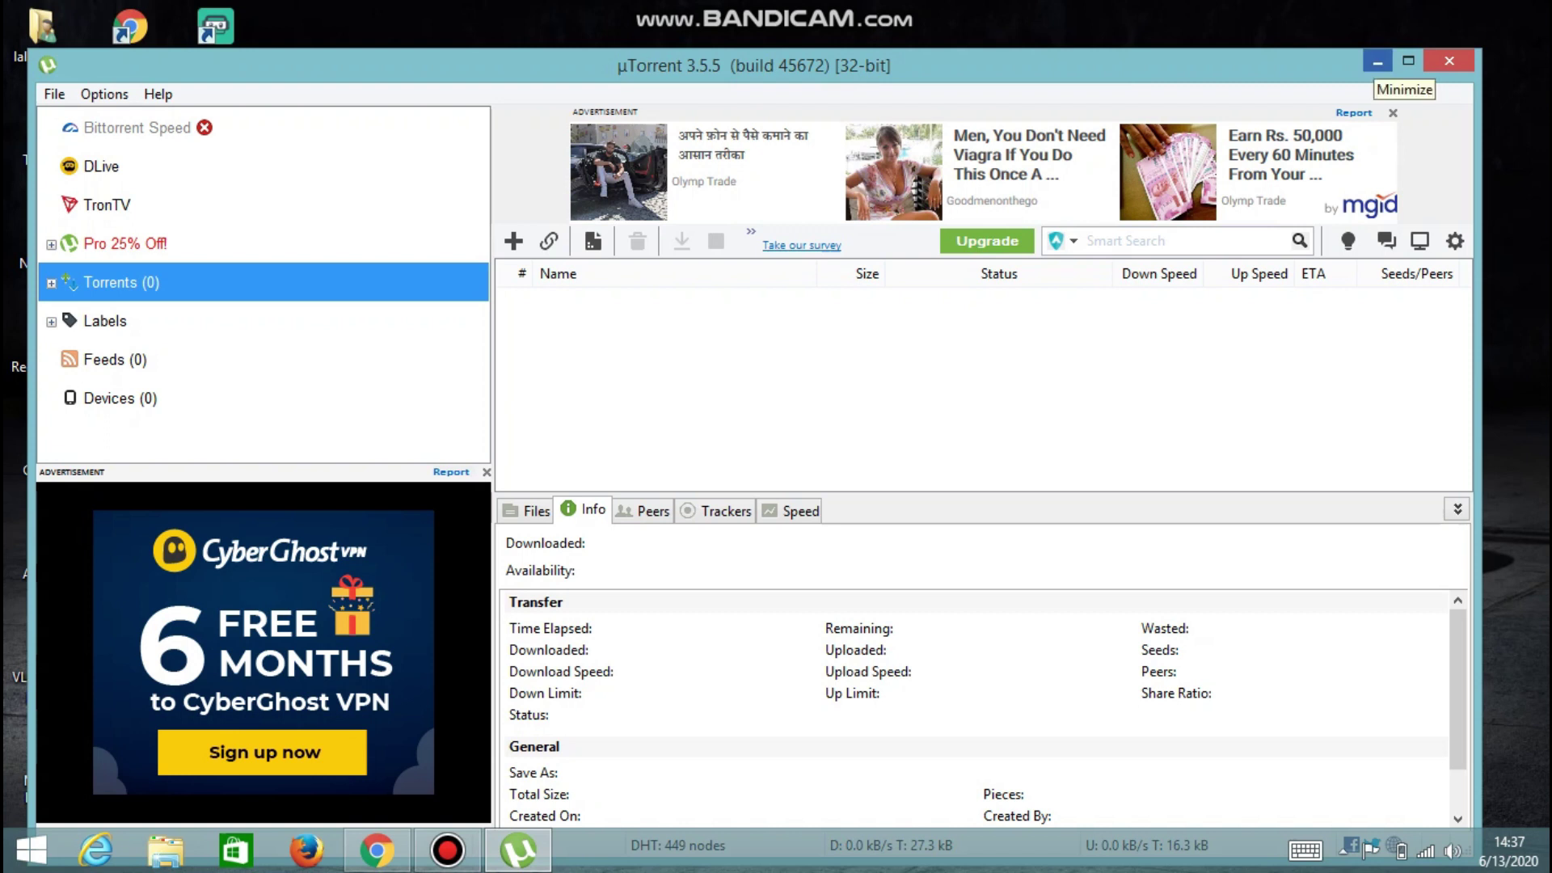
left_click(1378, 61)
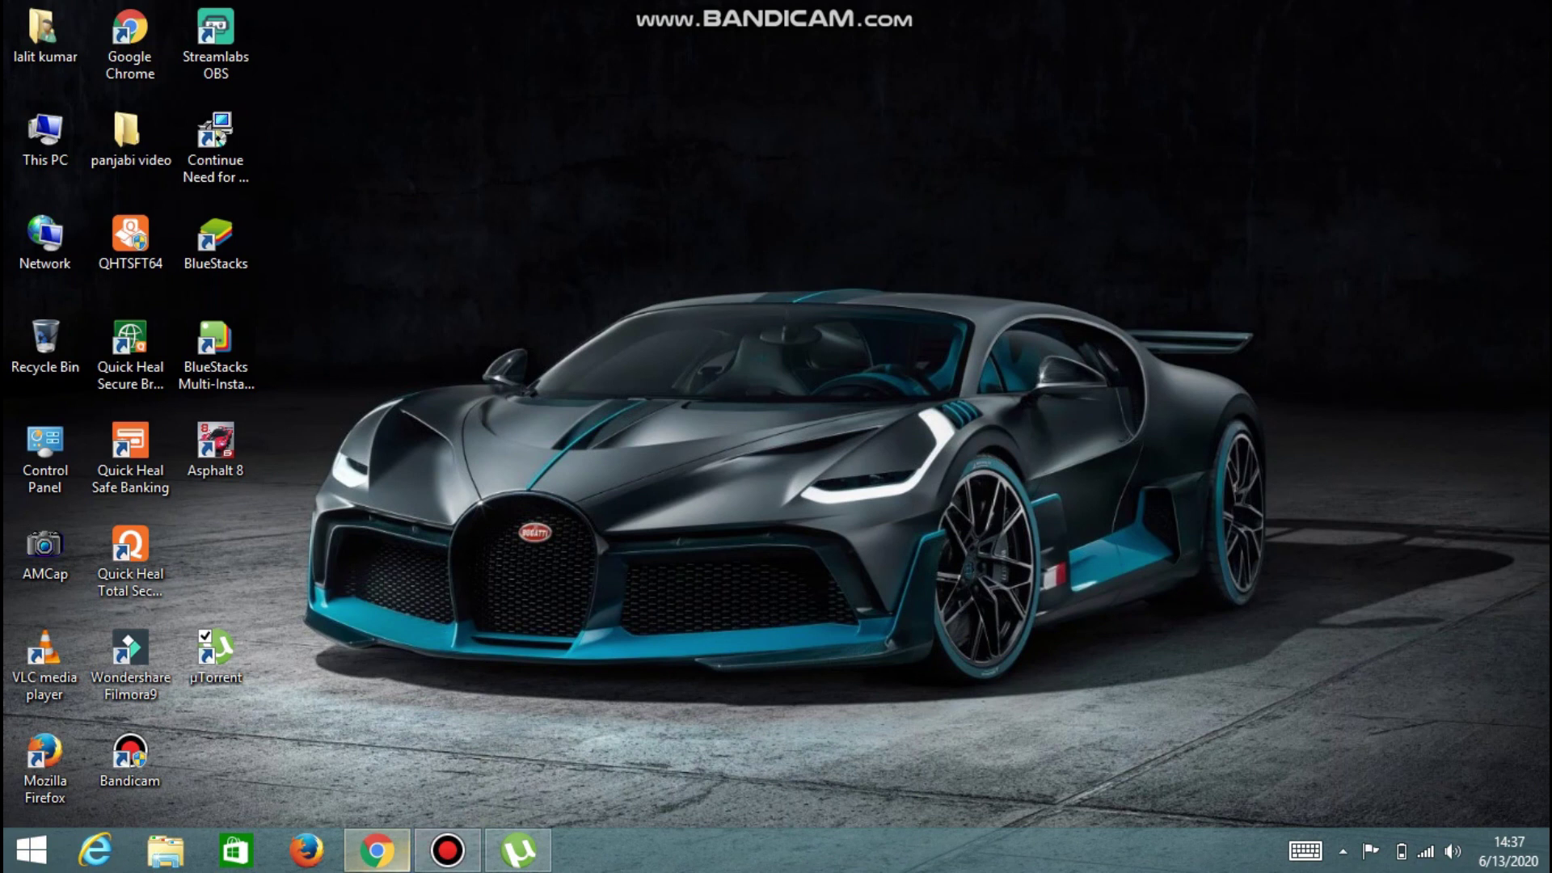
- Back in Chrome, start the Need for Speed Most Wanted Black Edition torrent download and allow it to open in µTorrent
left_click(377, 849)
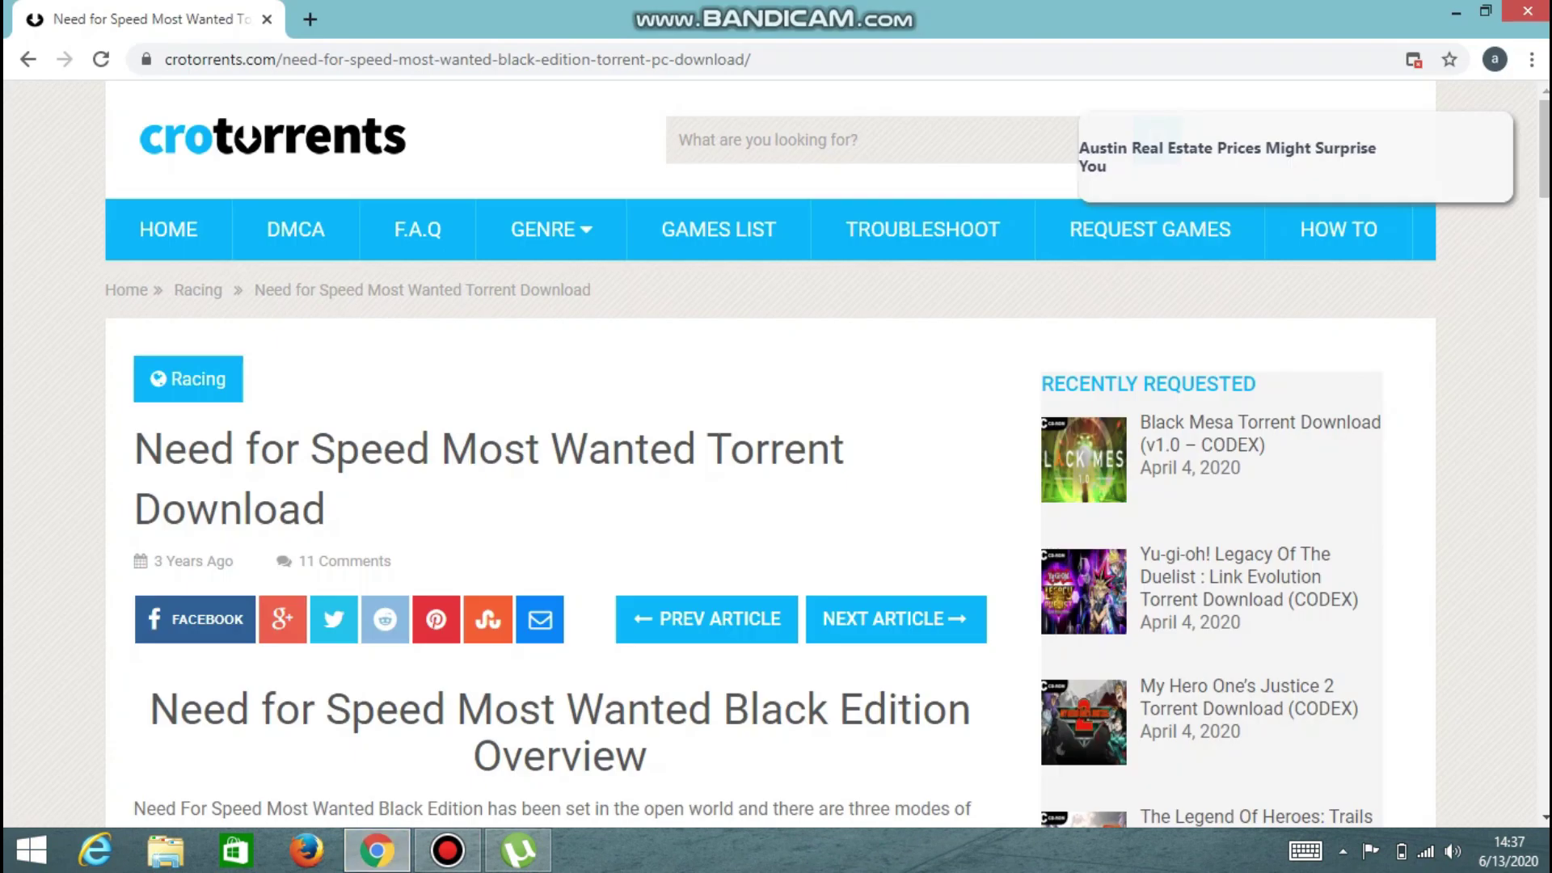
scroll(558, 452, "down", 10)
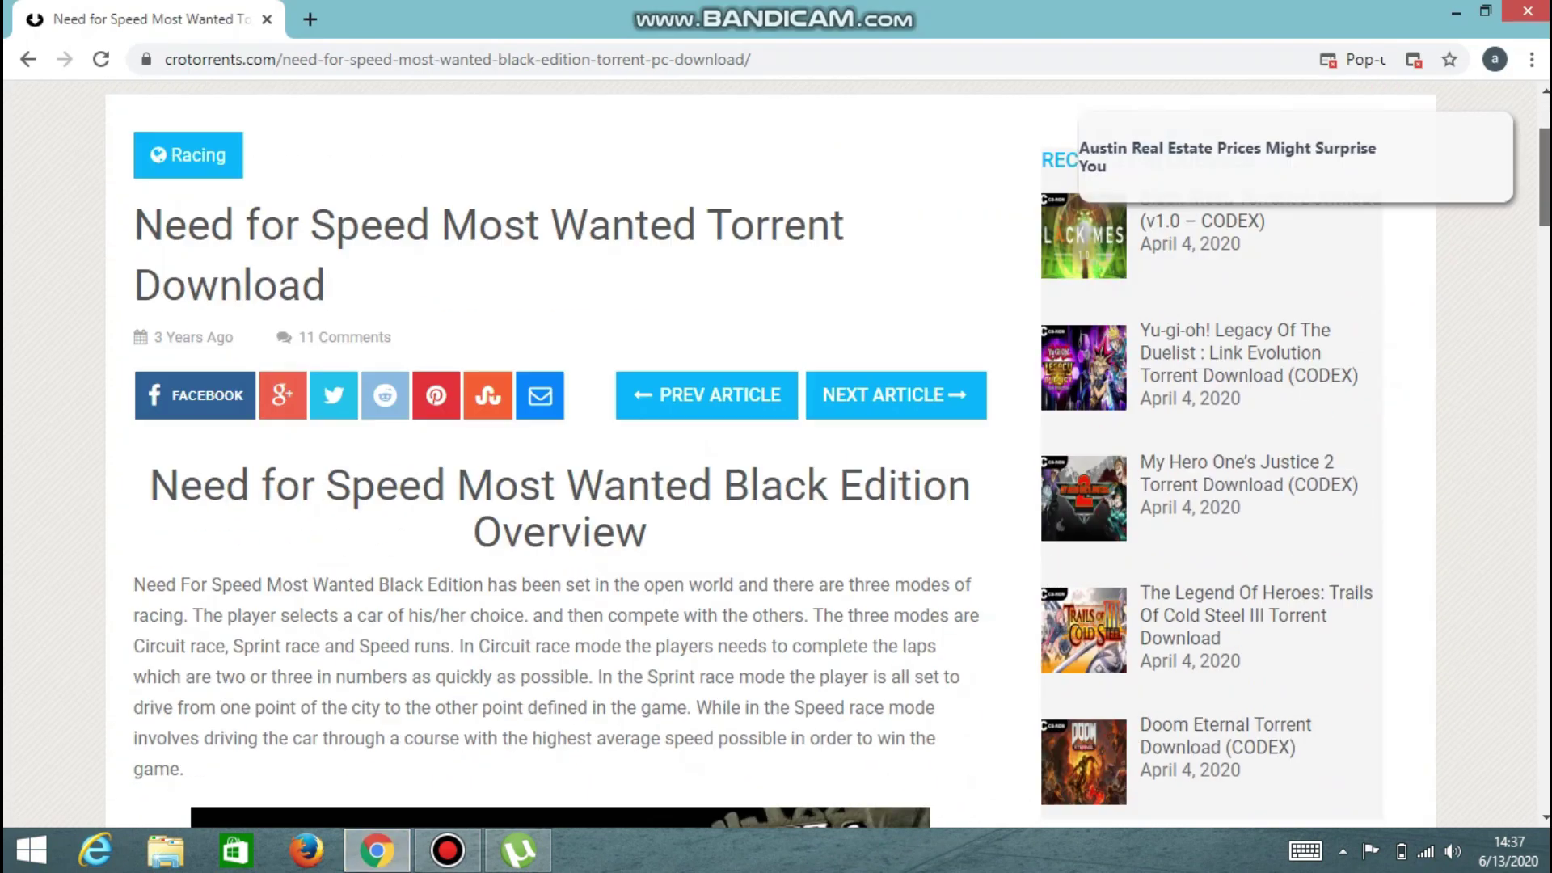
scroll(558, 453, "down", 10)
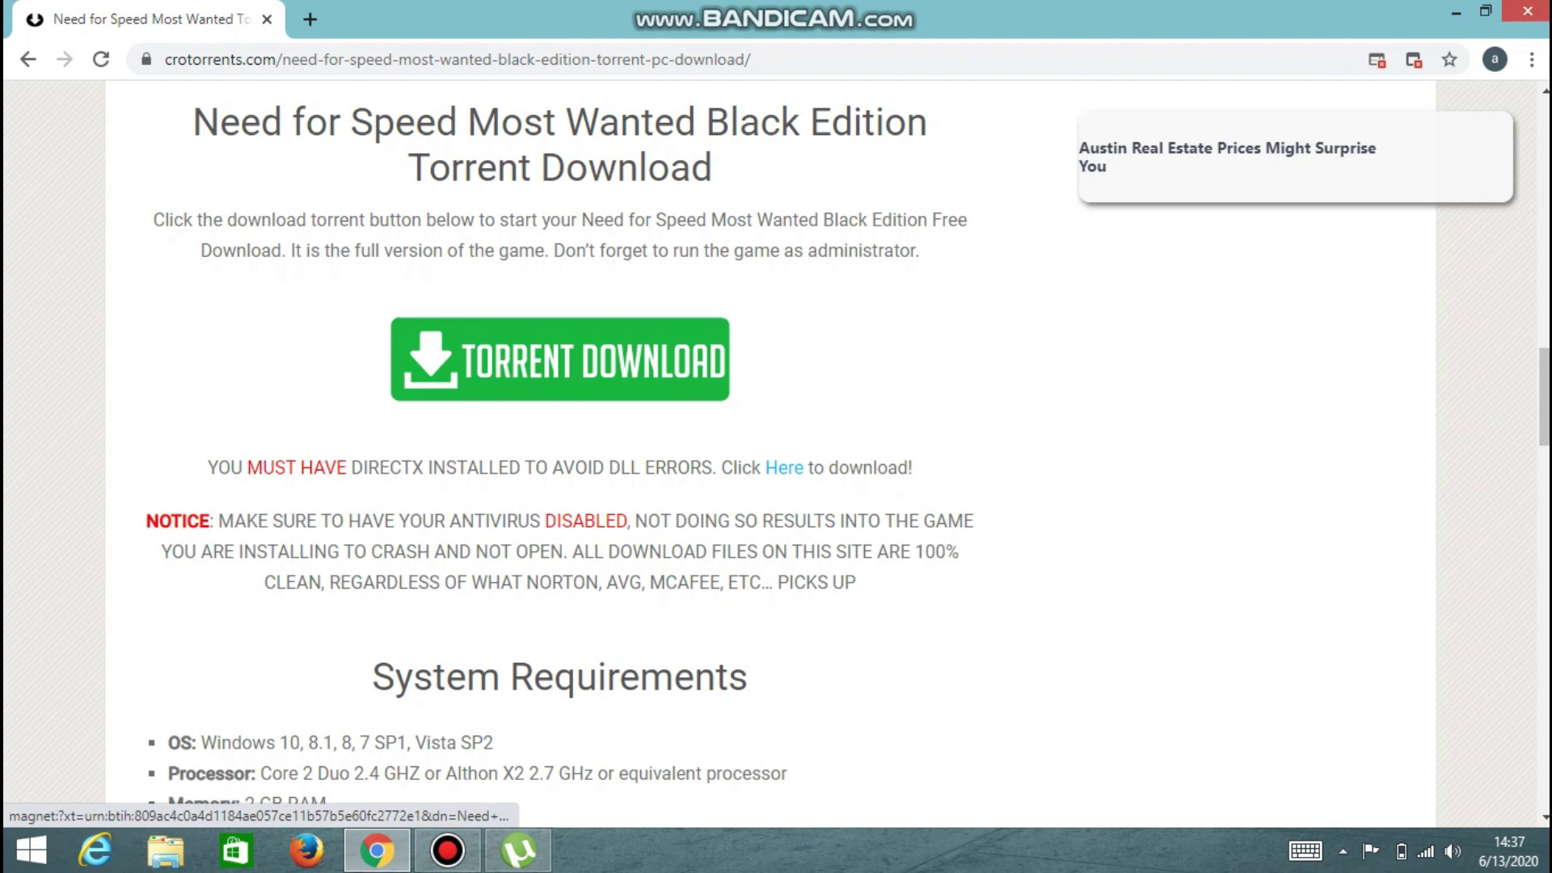
left_click(560, 359)
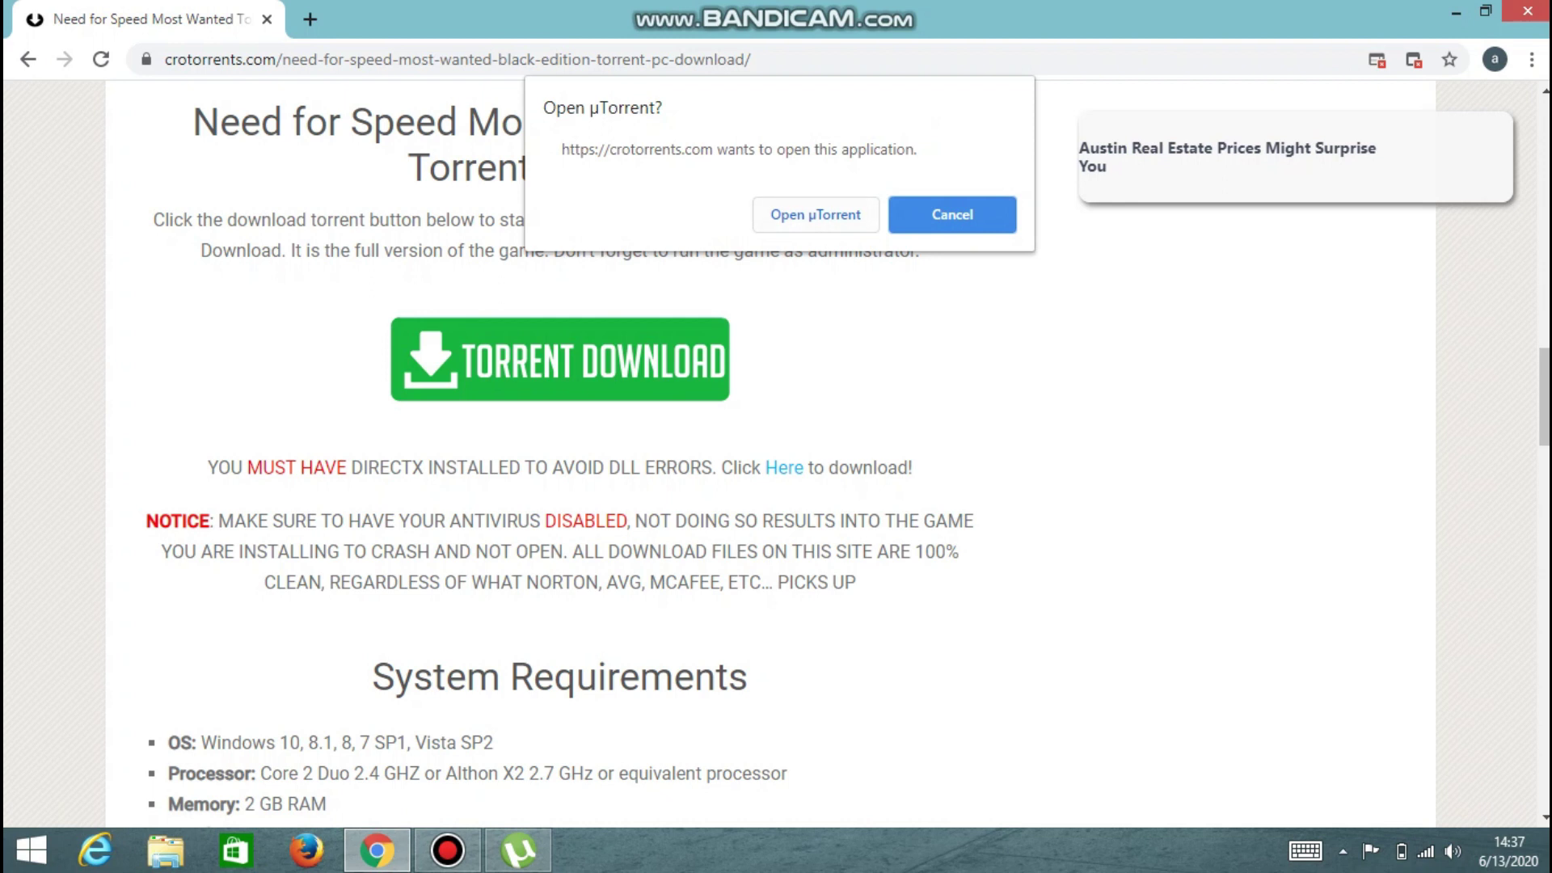
left_click(816, 214)
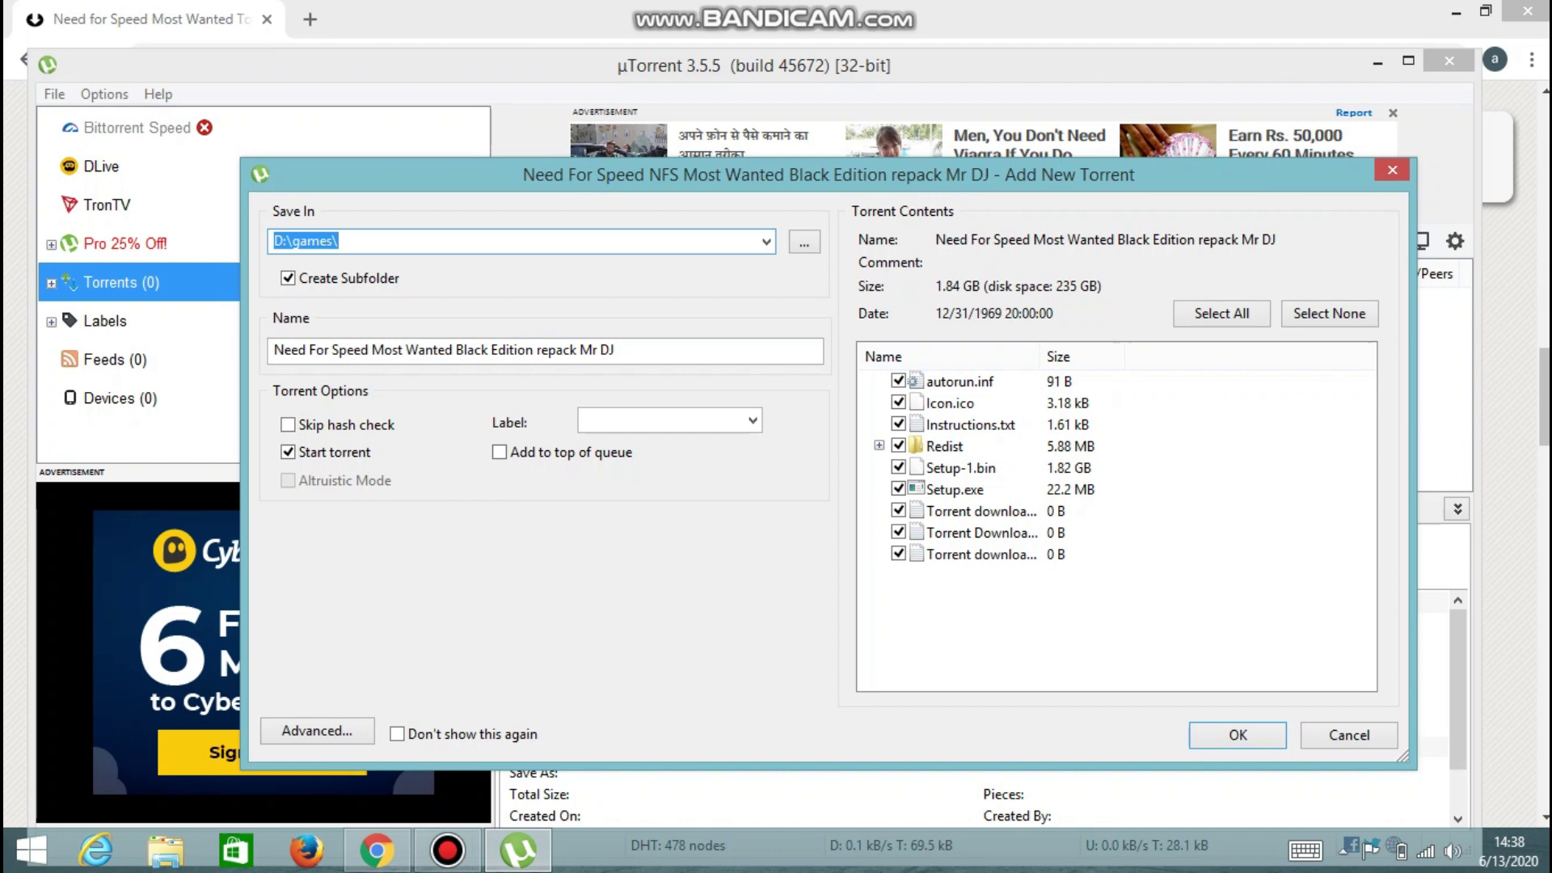
- Choose the games folder on New Volume (D:) as the save location and add the torrent
left_click(765, 241)
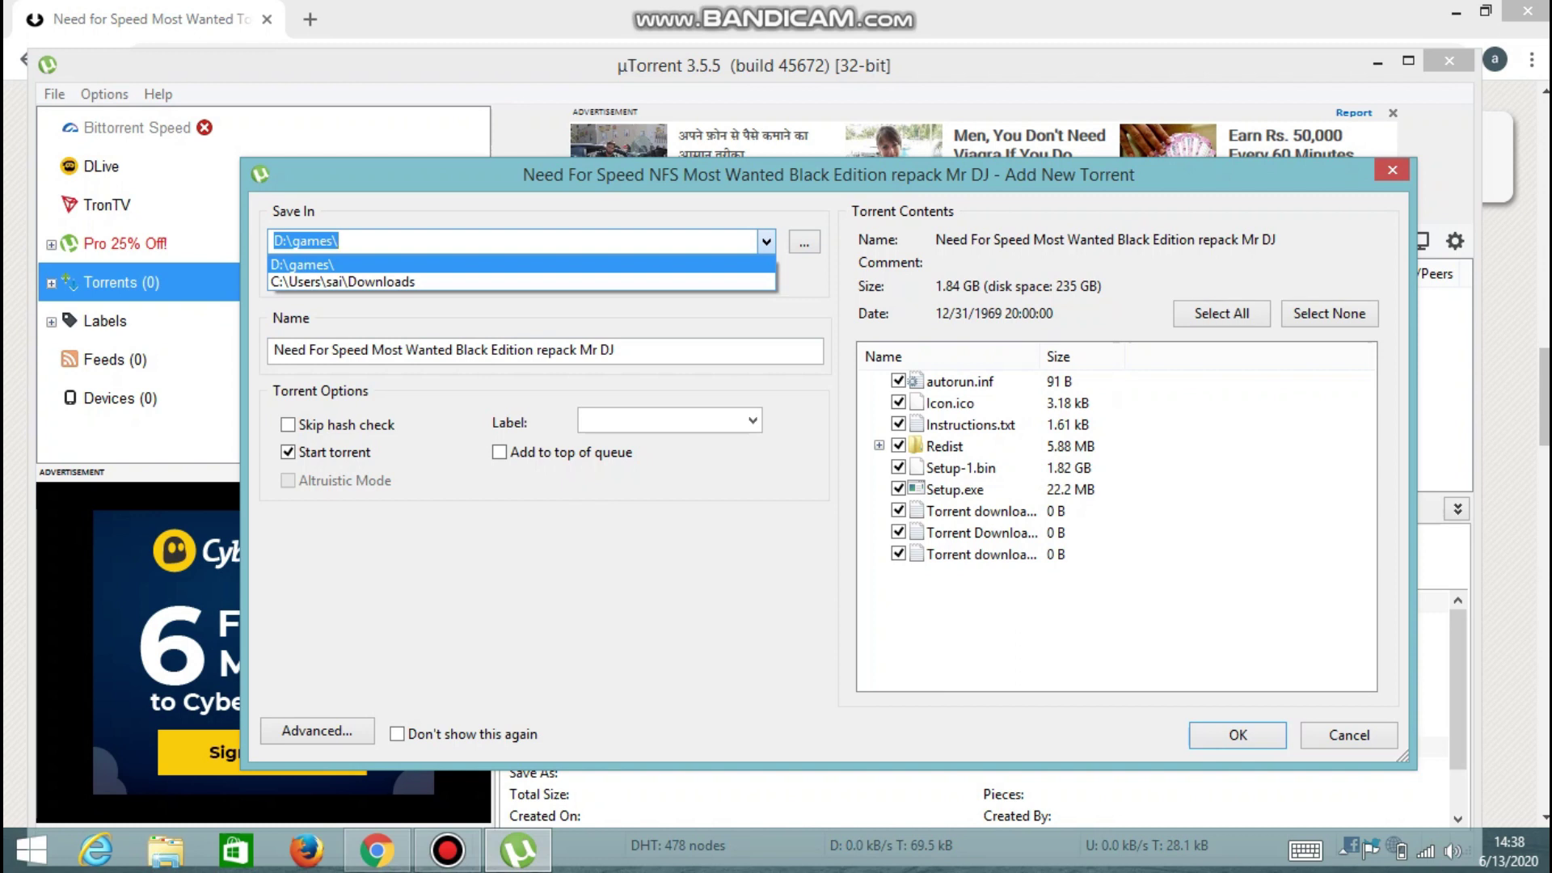
left_click(766, 241)
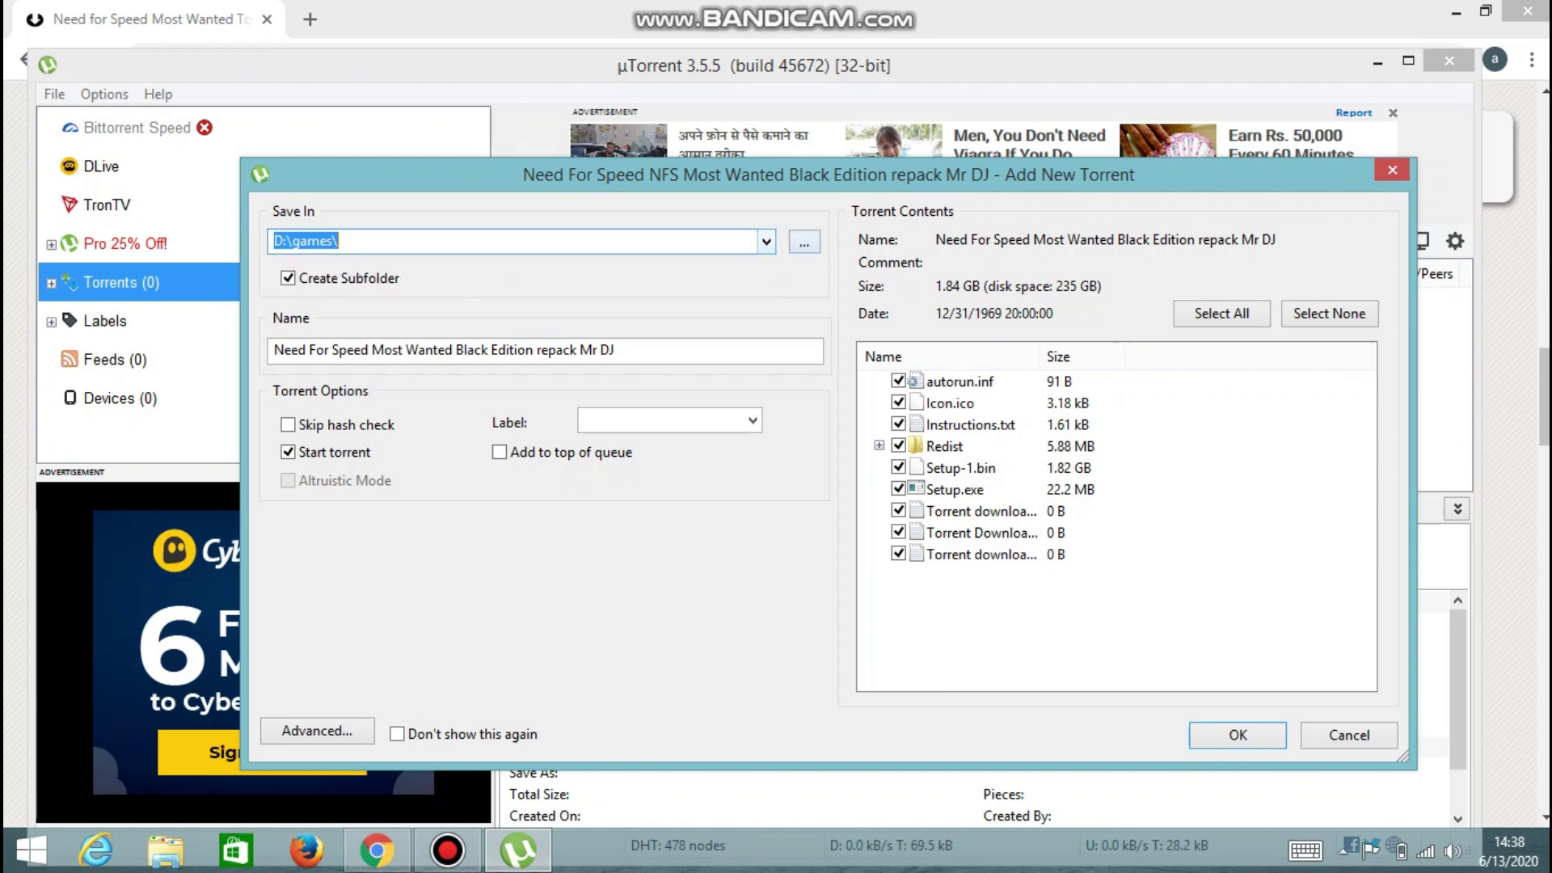
left_click(805, 242)
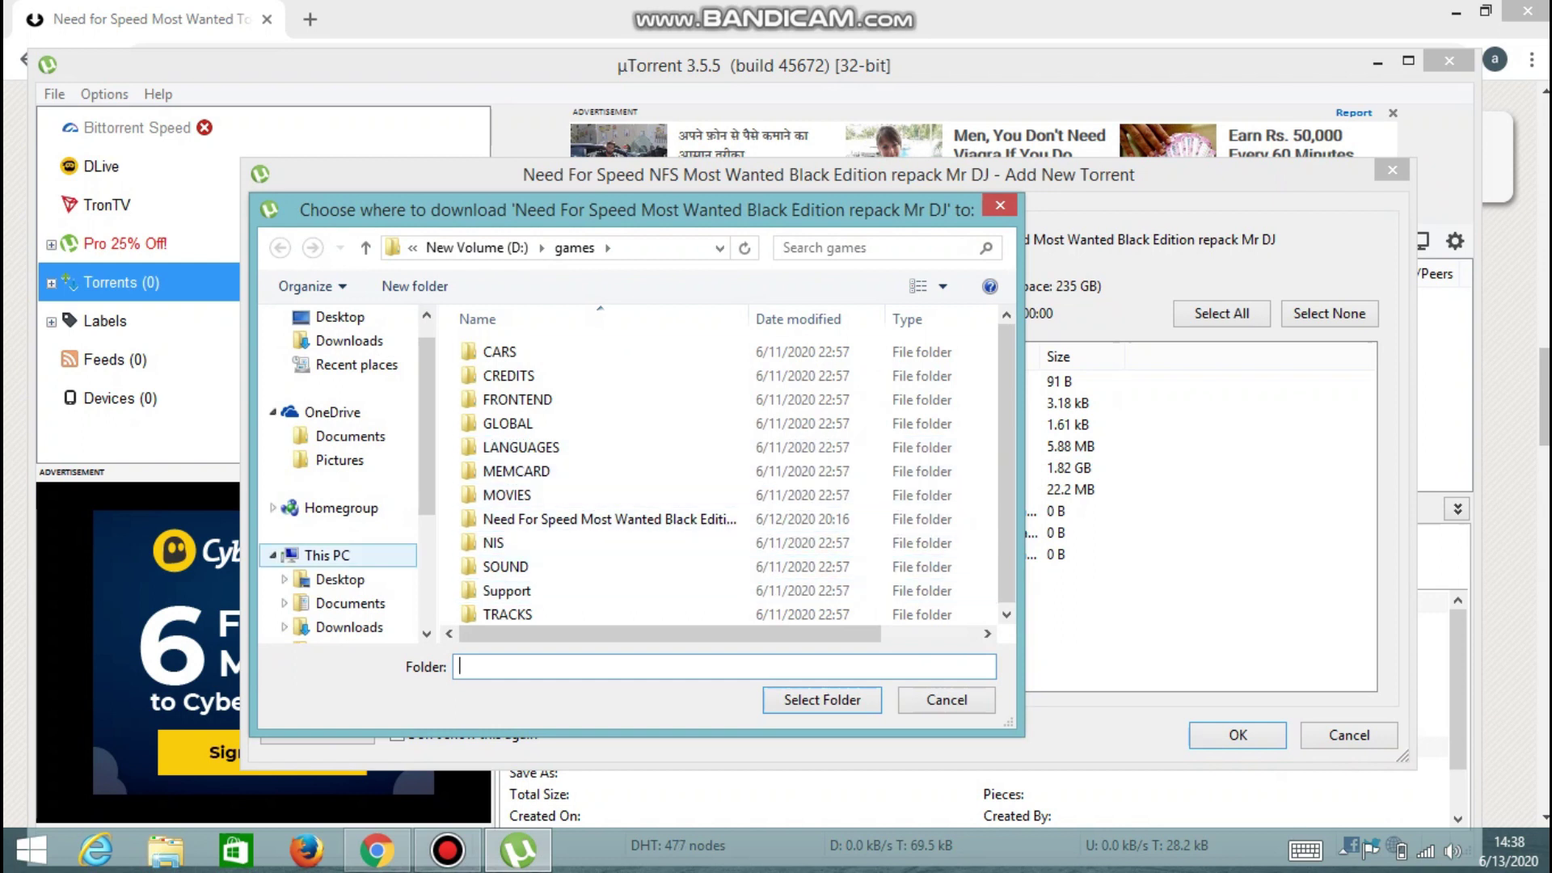
left_click(326, 554)
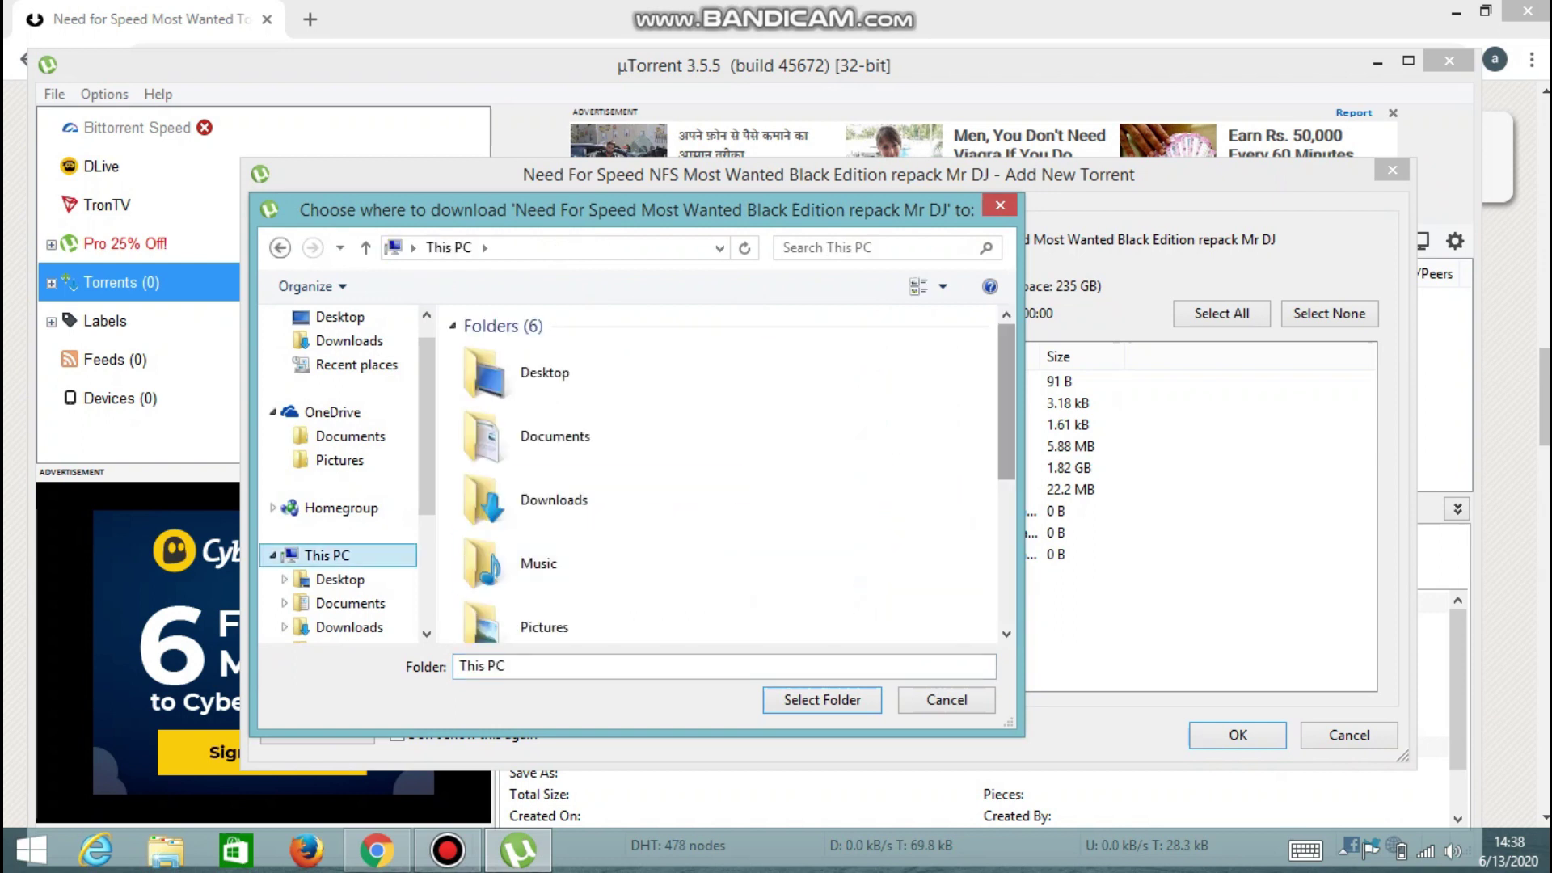
scroll(727, 477, "down", 5)
double_click(565, 542)
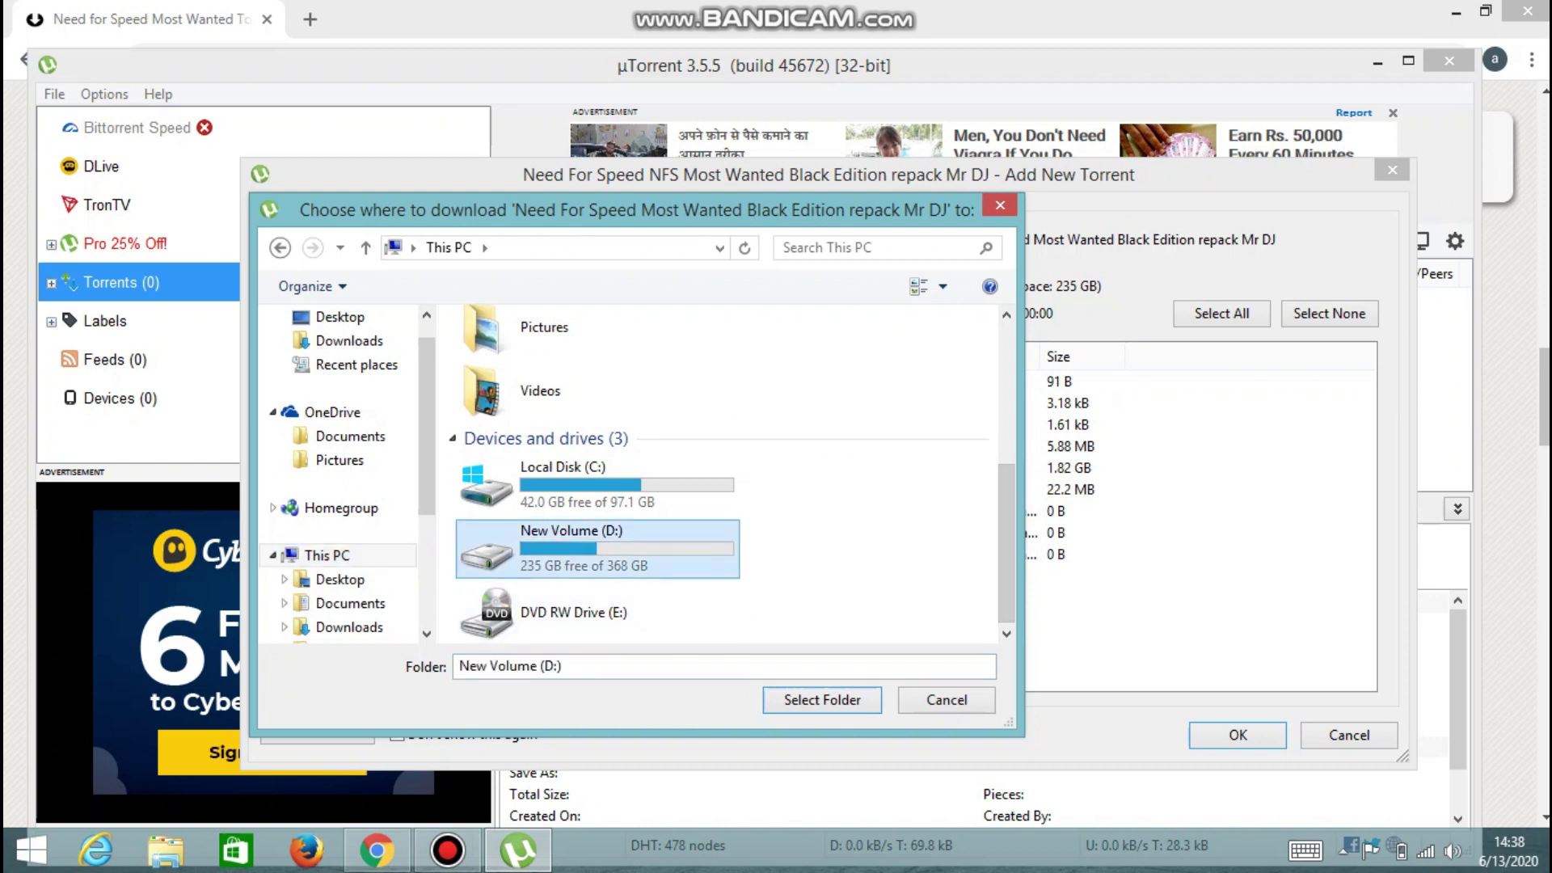
left_click(501, 447)
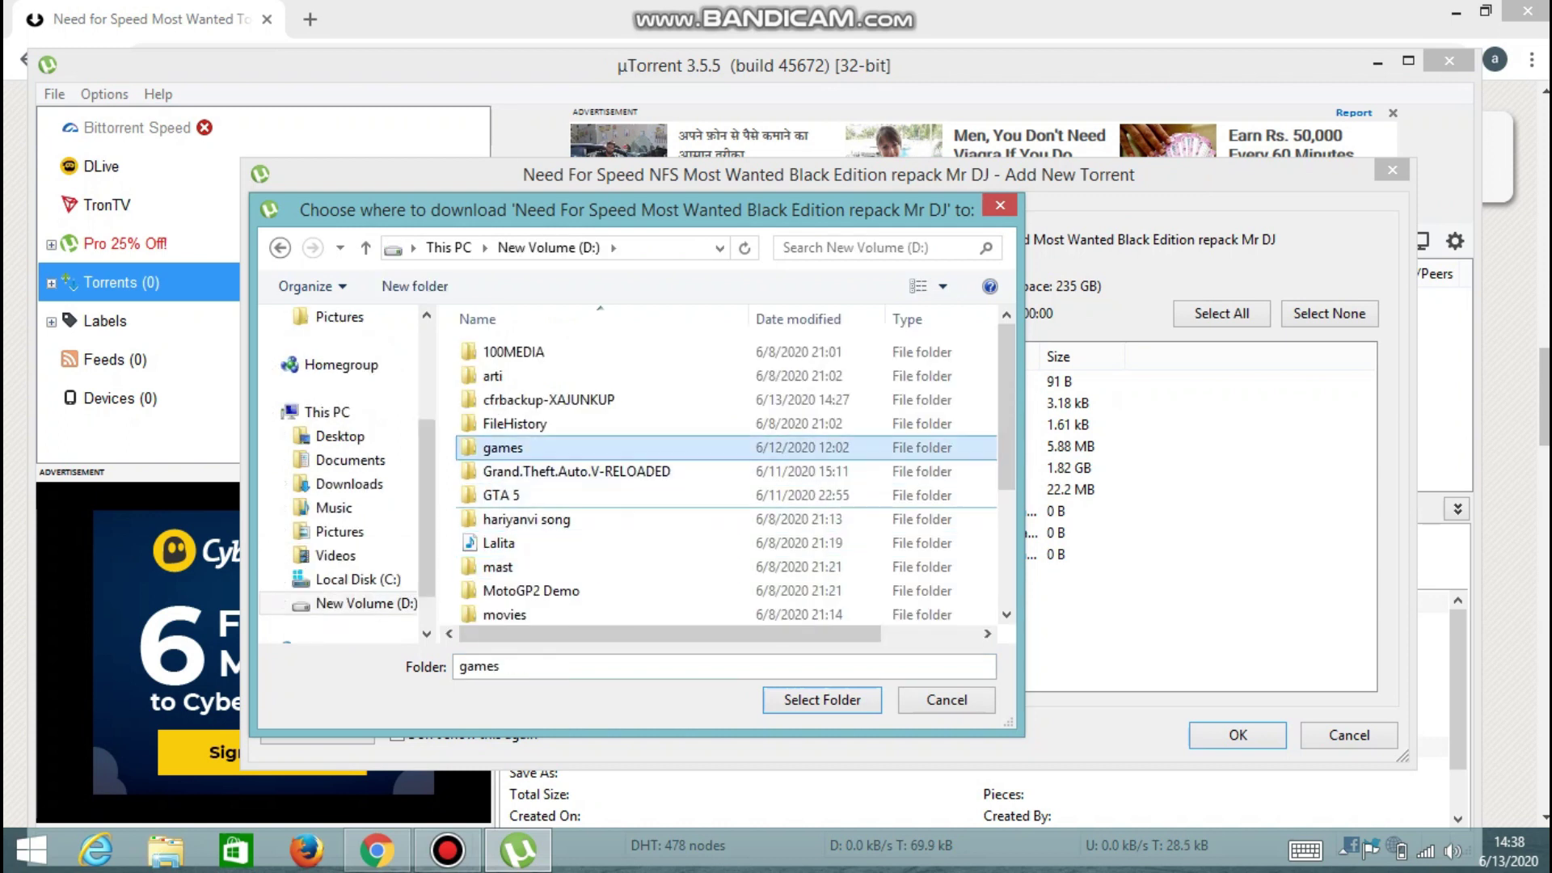
left_click(822, 699)
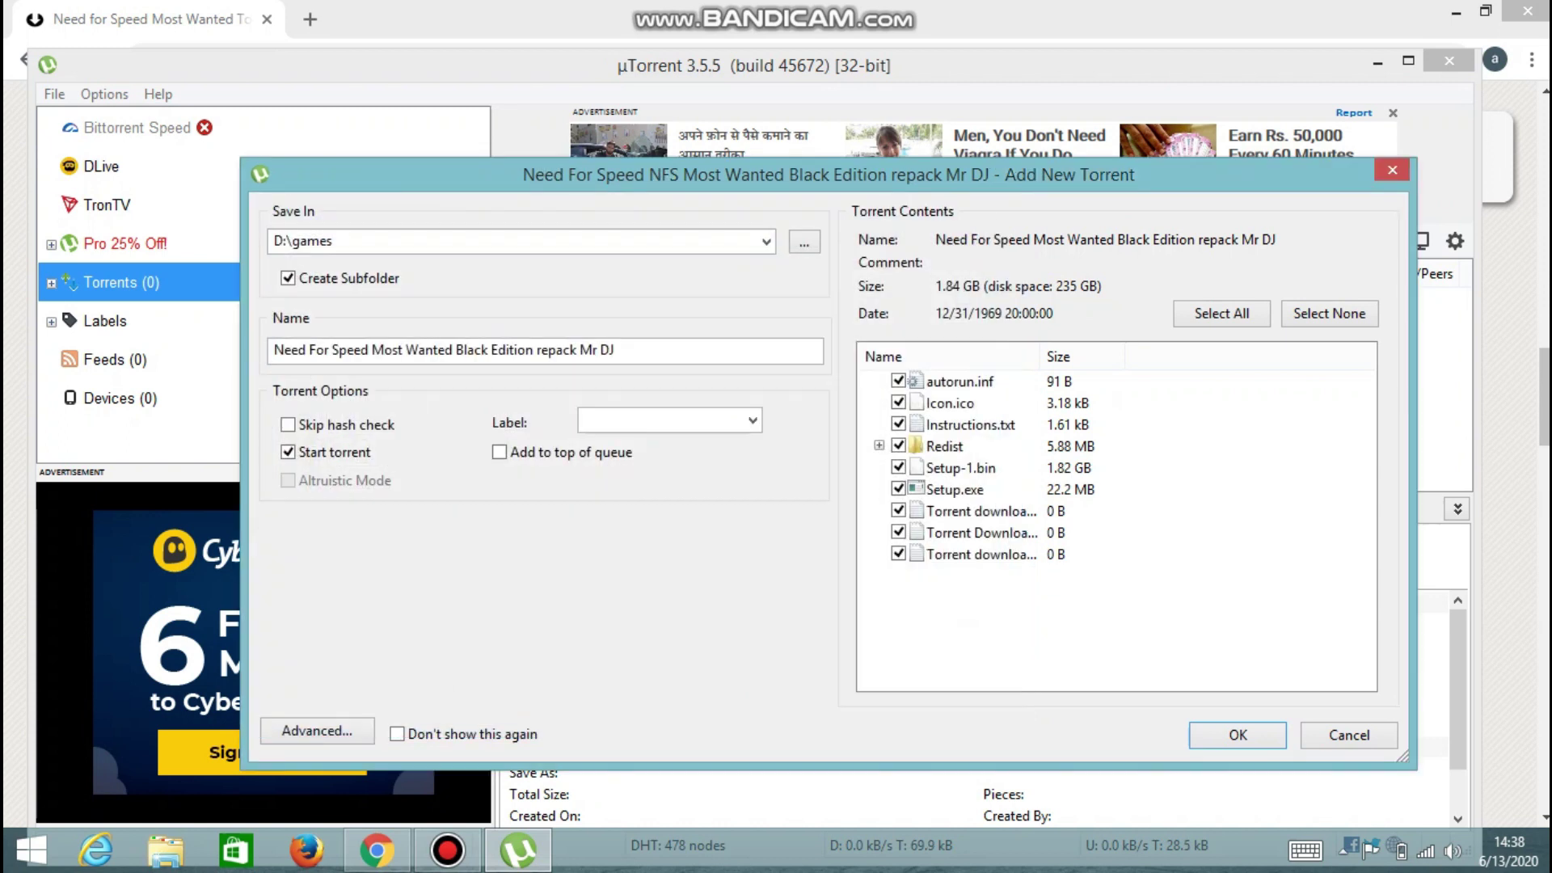
left_click(1238, 735)
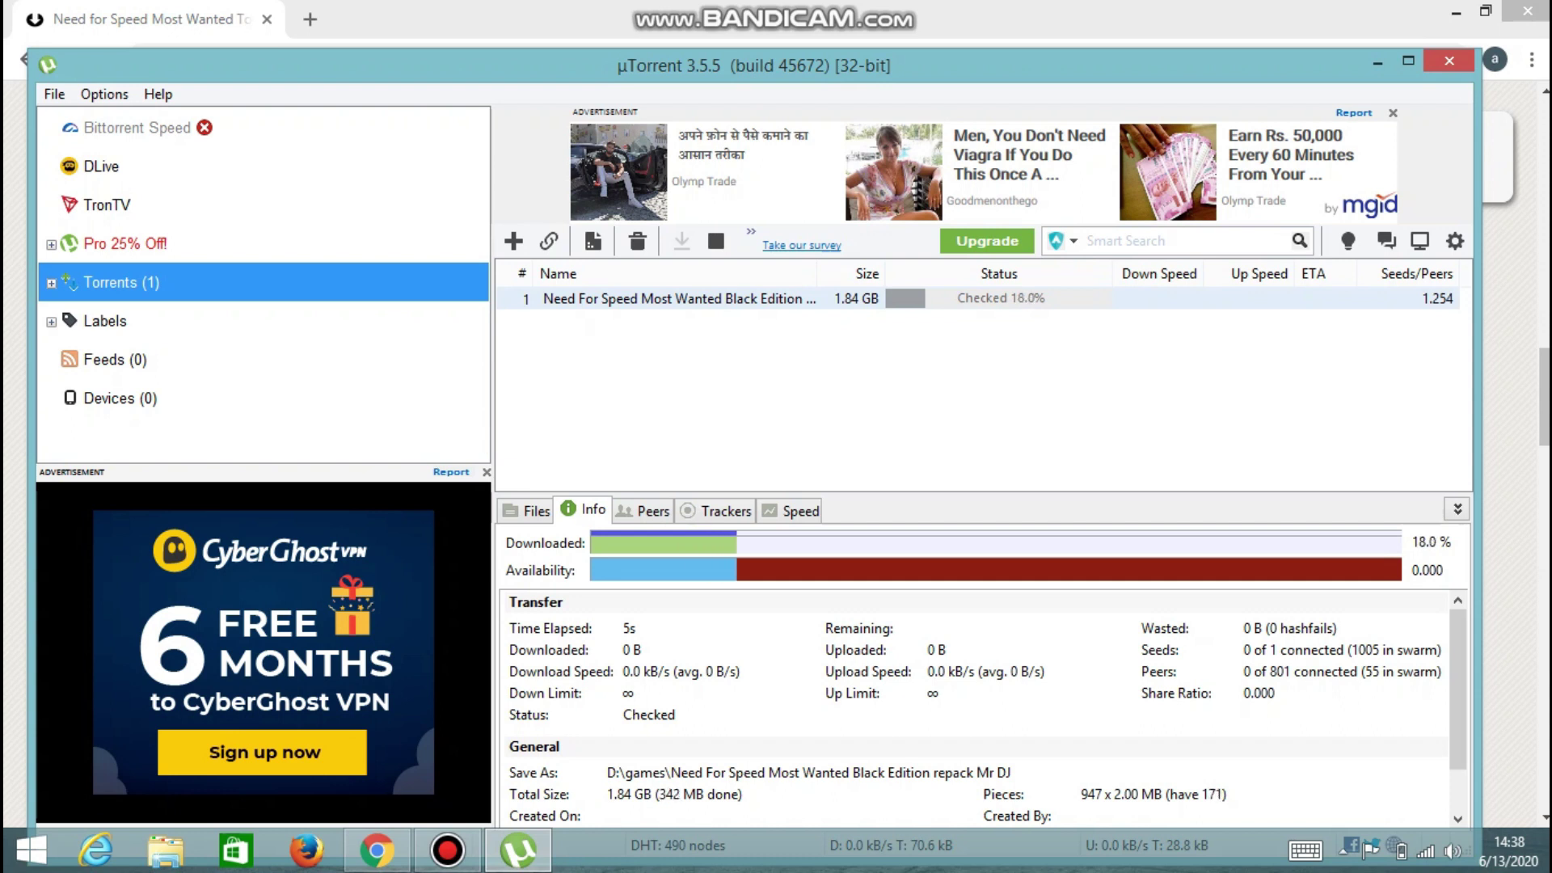
- Stop the Need For Speed Most Wanted torrent, and minimize the µTorrent and browser windows
right_click(1017, 299)
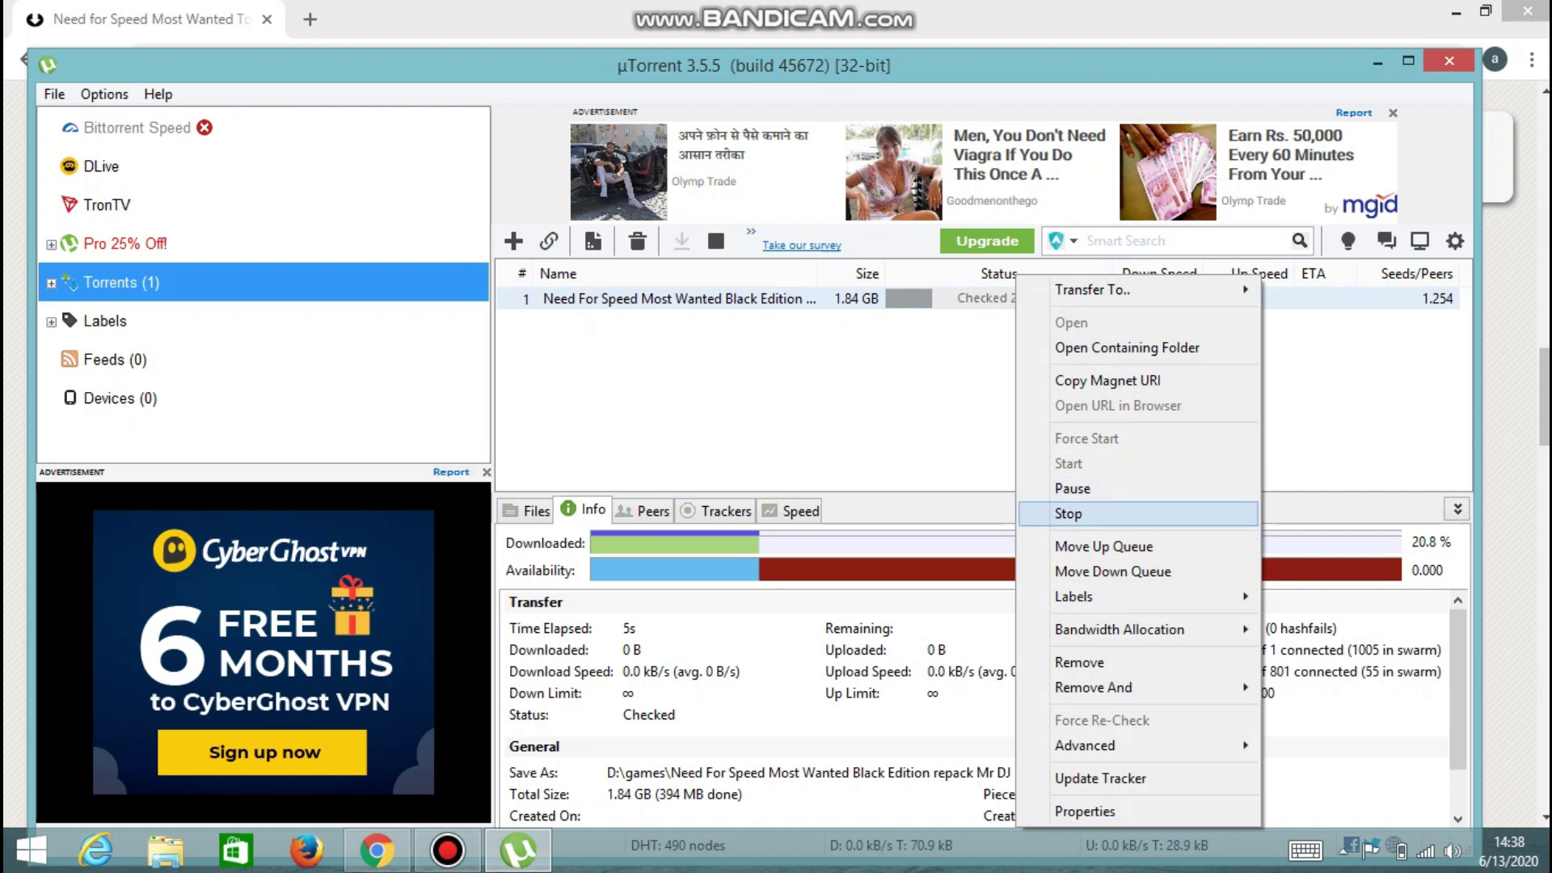
left_click(1068, 514)
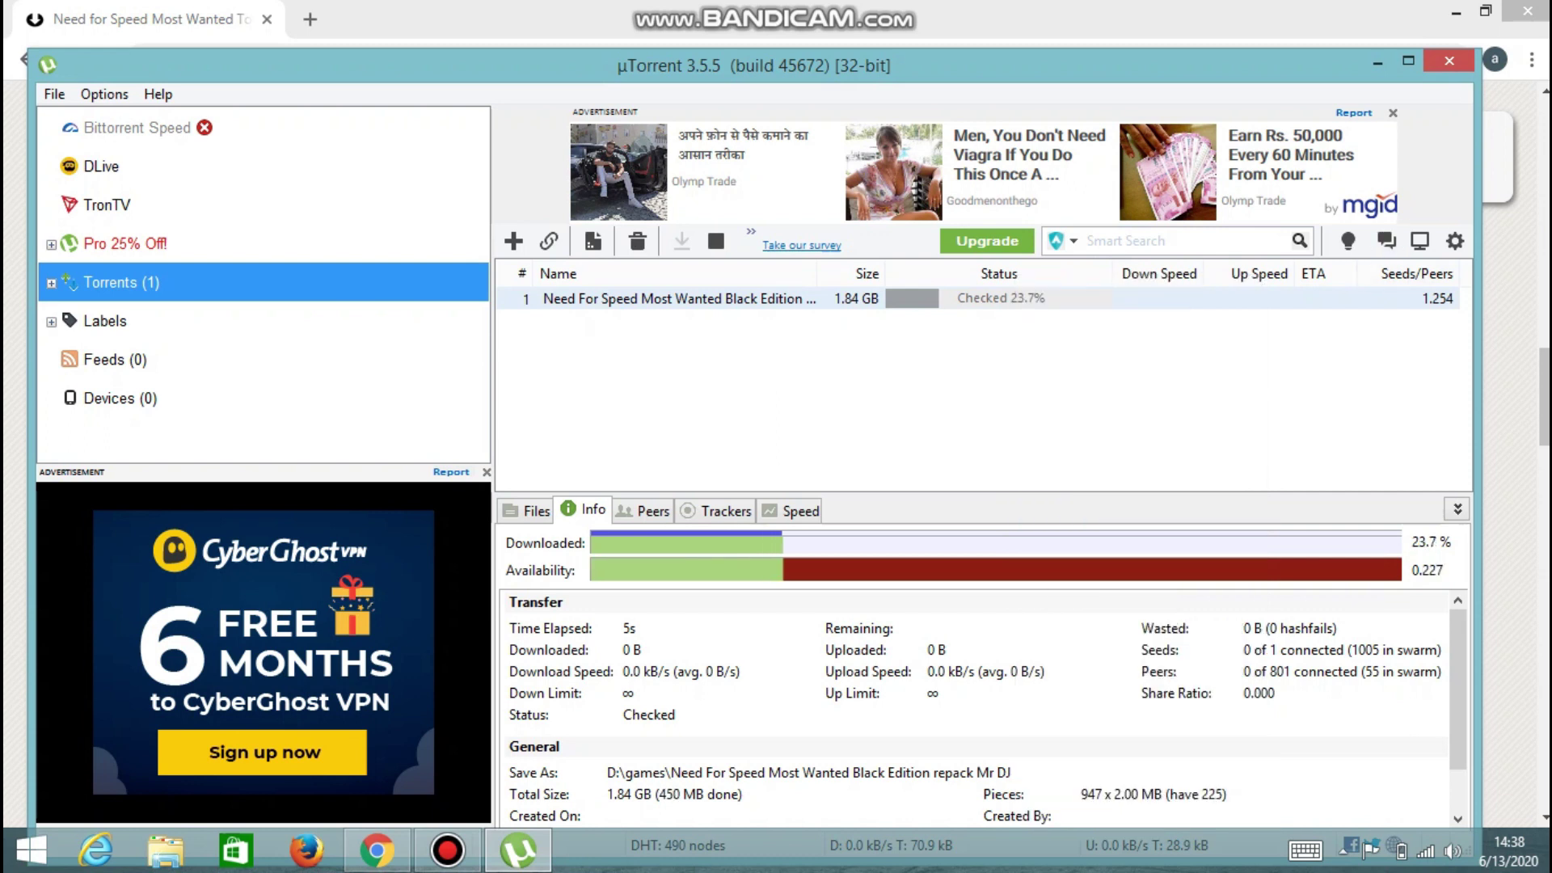
left_click(1378, 62)
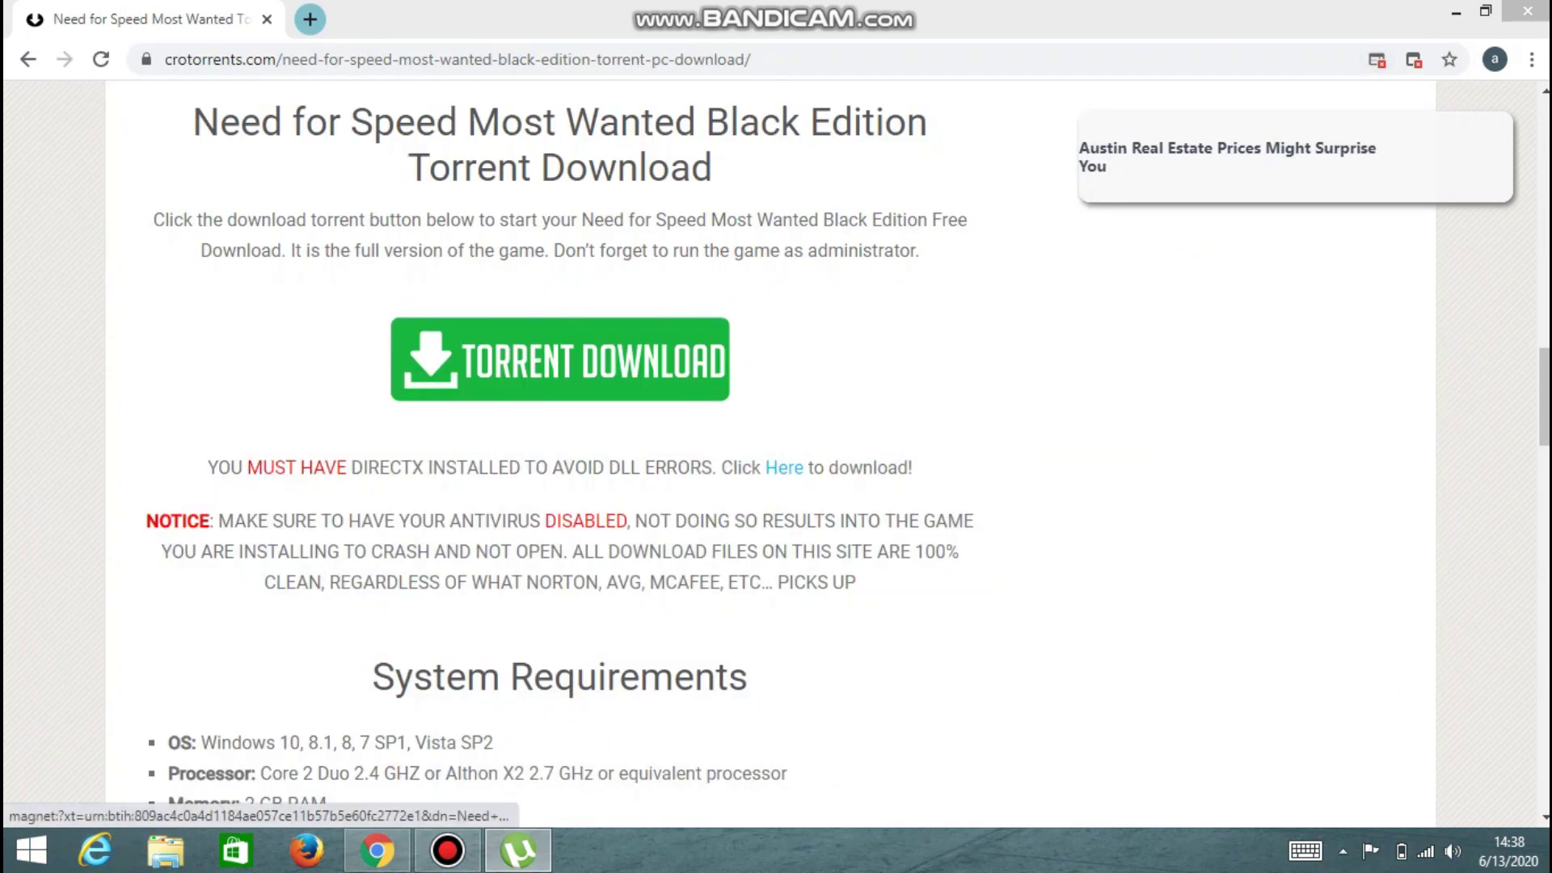
left_click(1456, 13)
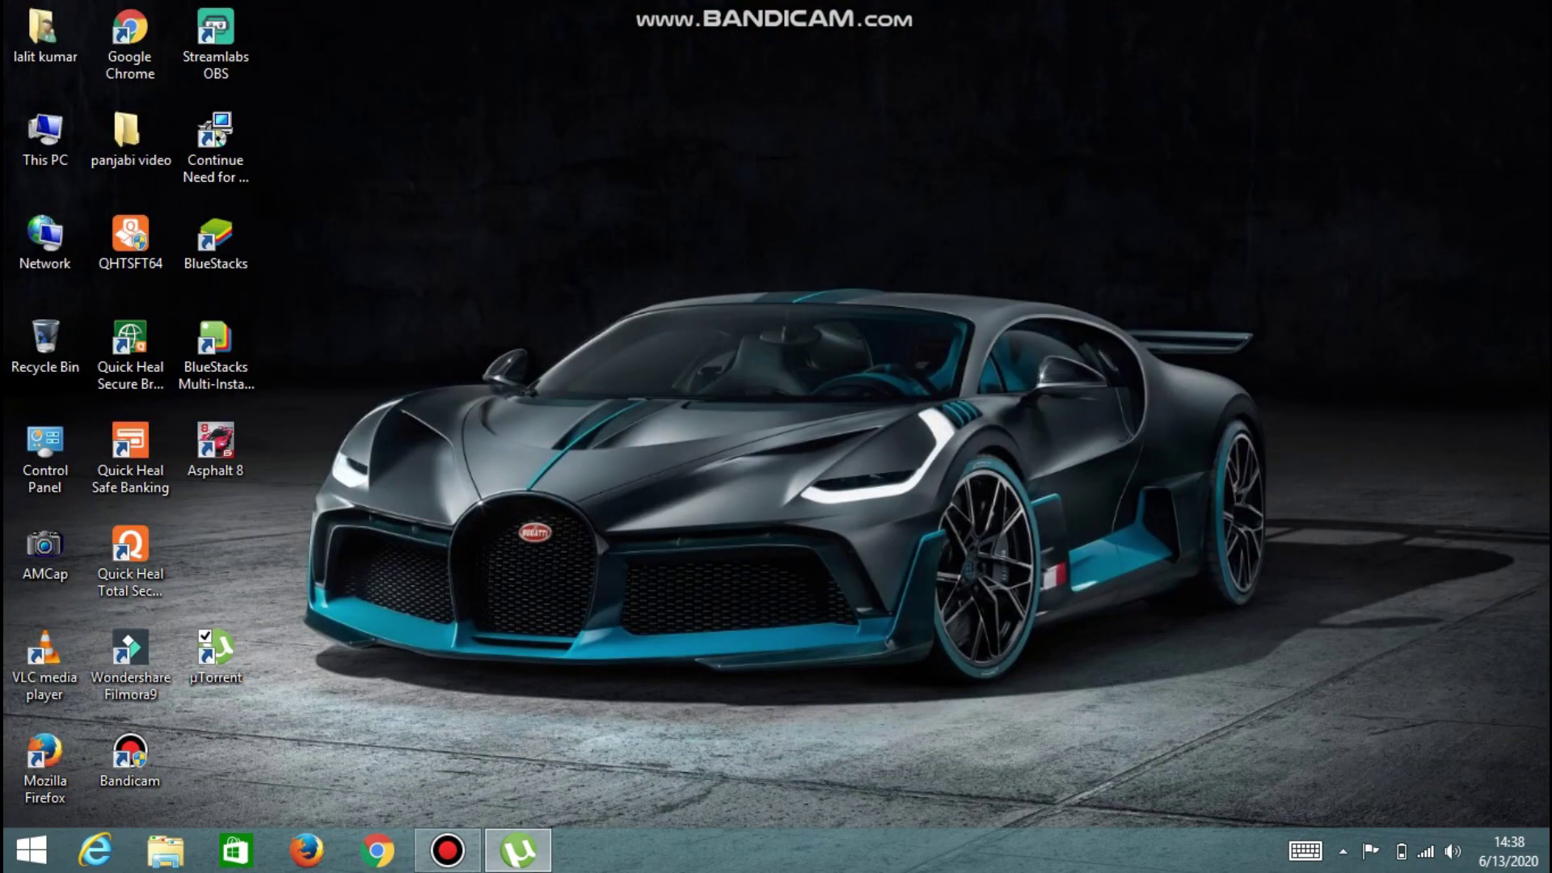
- In File Explorer, run Setup from D:\games\Need For Speed Most Wanted Black Edition repack Mr DJ, and close the folder window
left_click(166, 849)
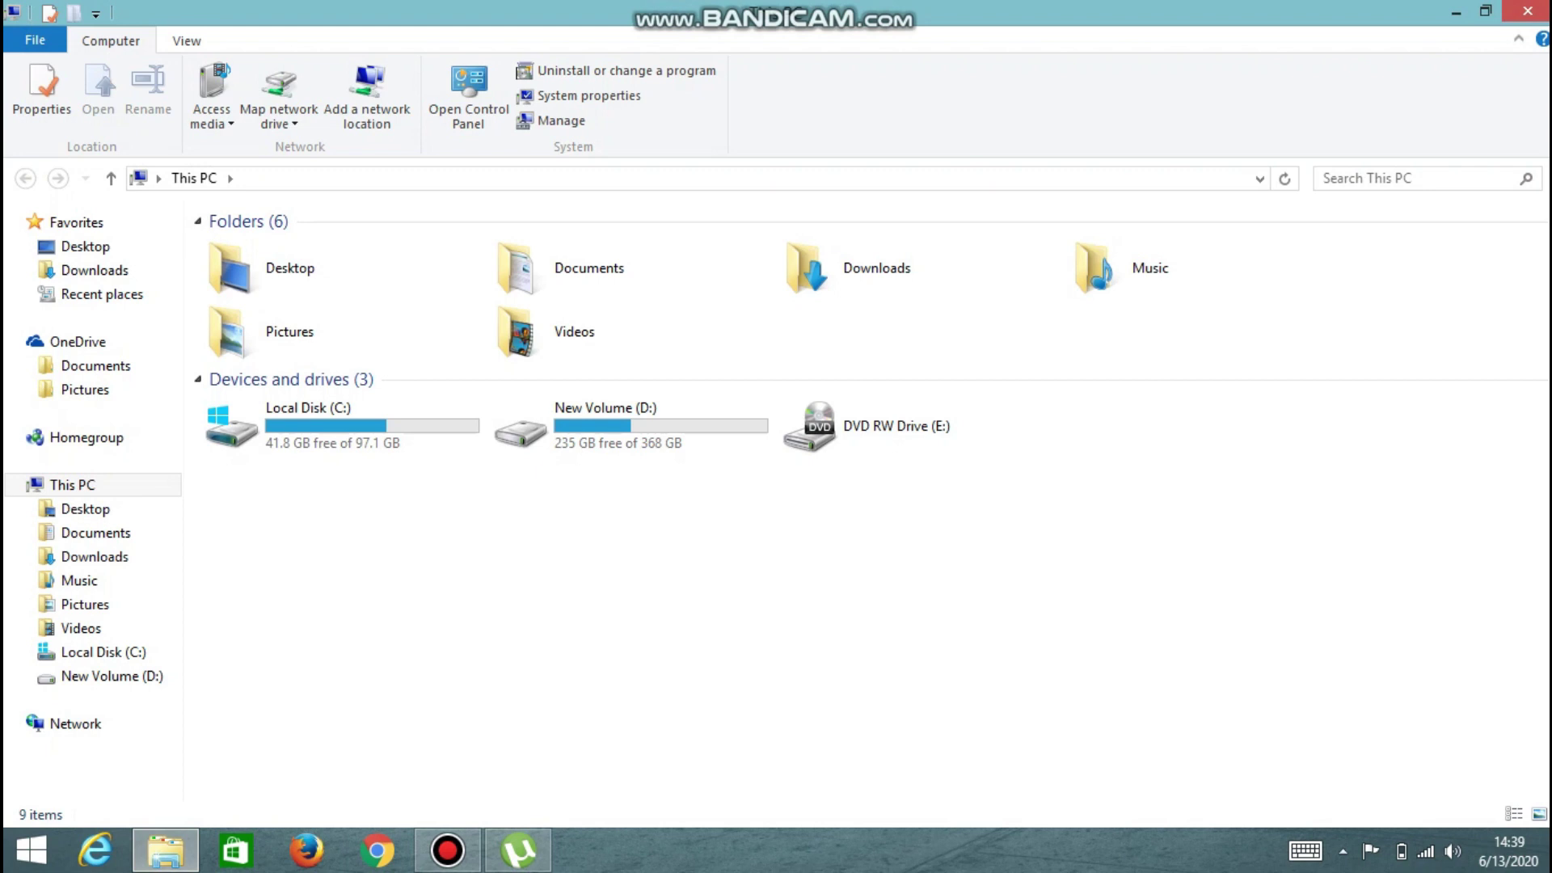
double_click(732, 429)
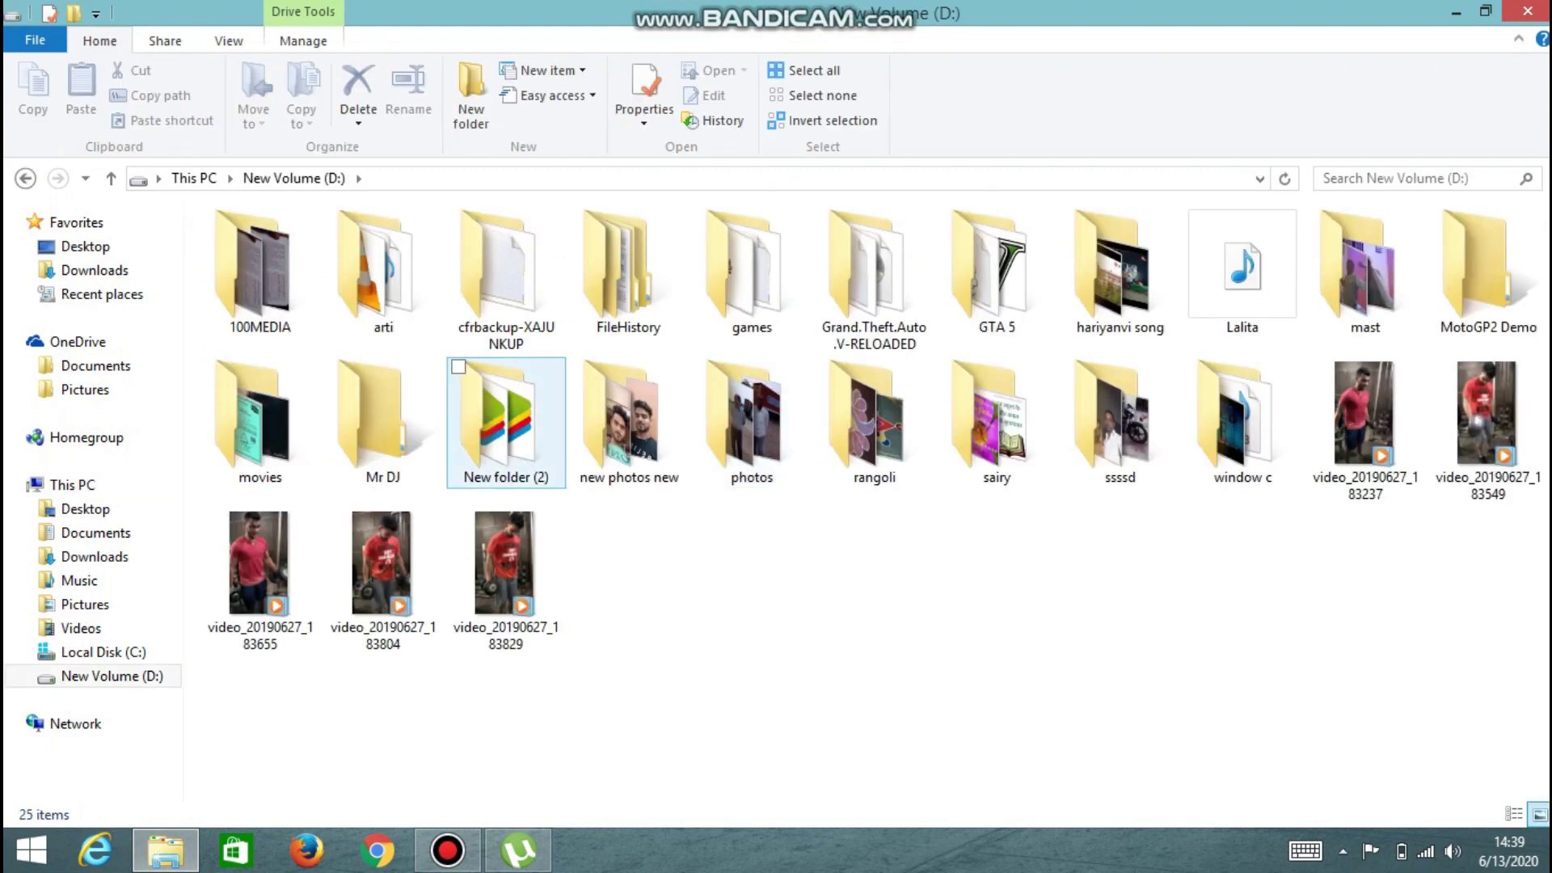
left_click(380, 421)
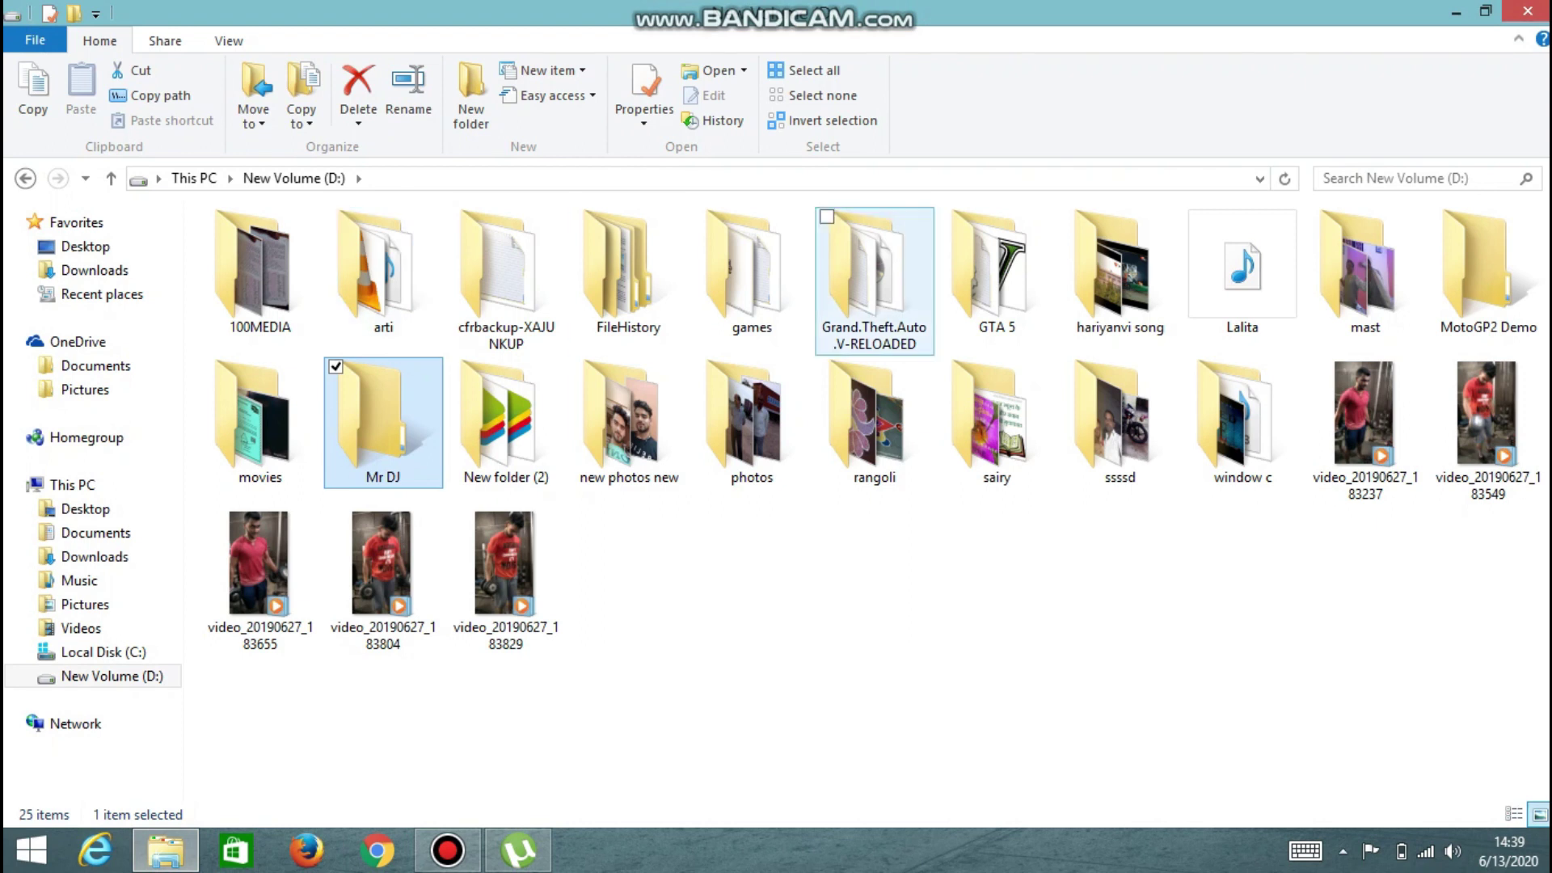
double_click(752, 292)
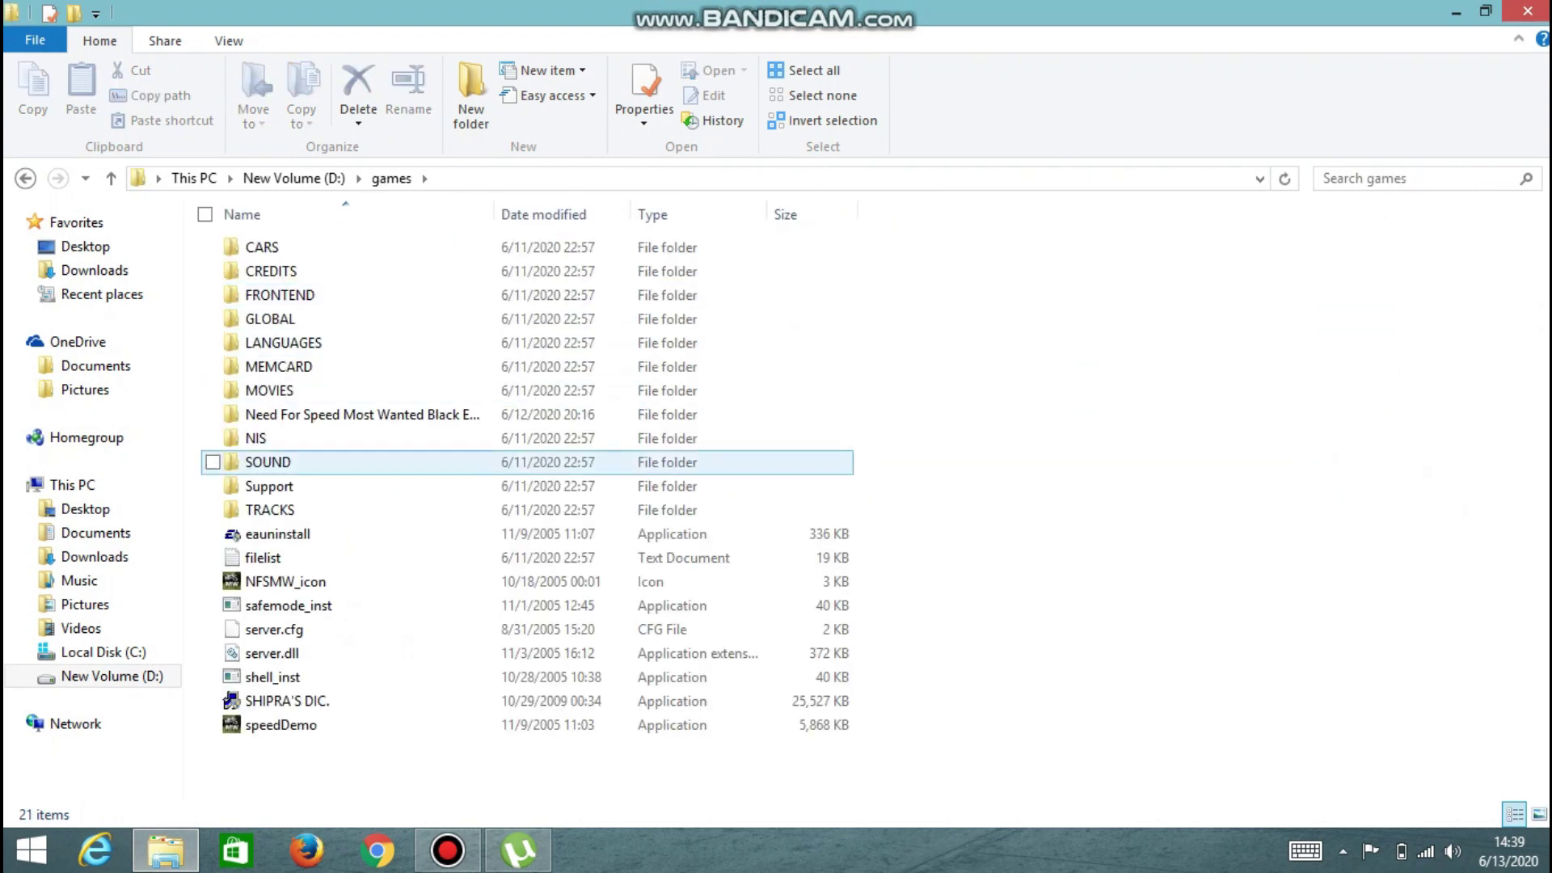
double_click(356, 414)
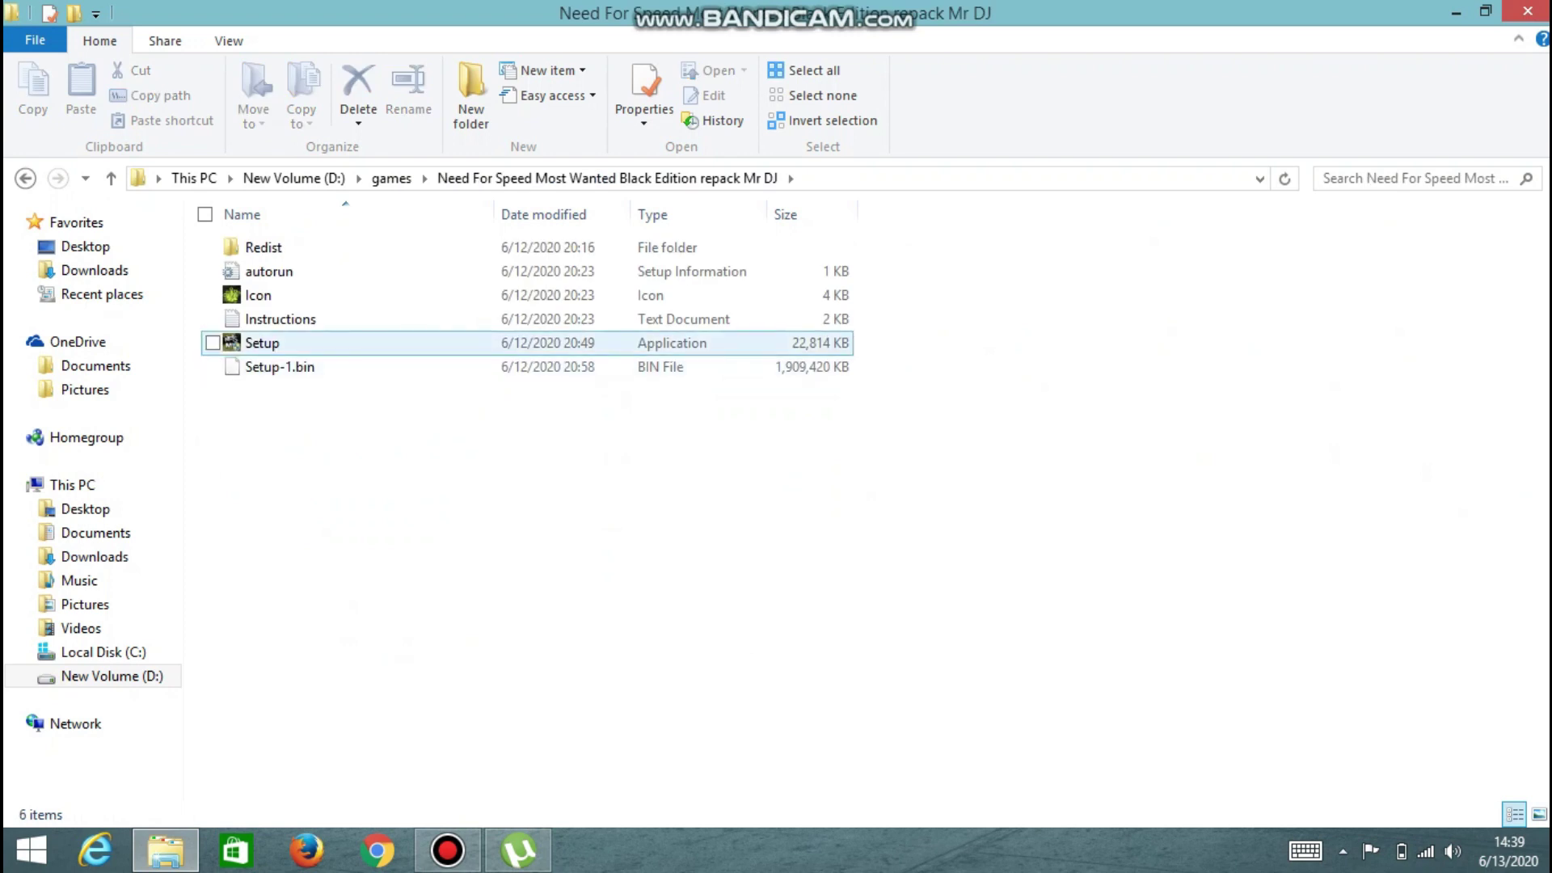
left_click(262, 343)
right_click(260, 343)
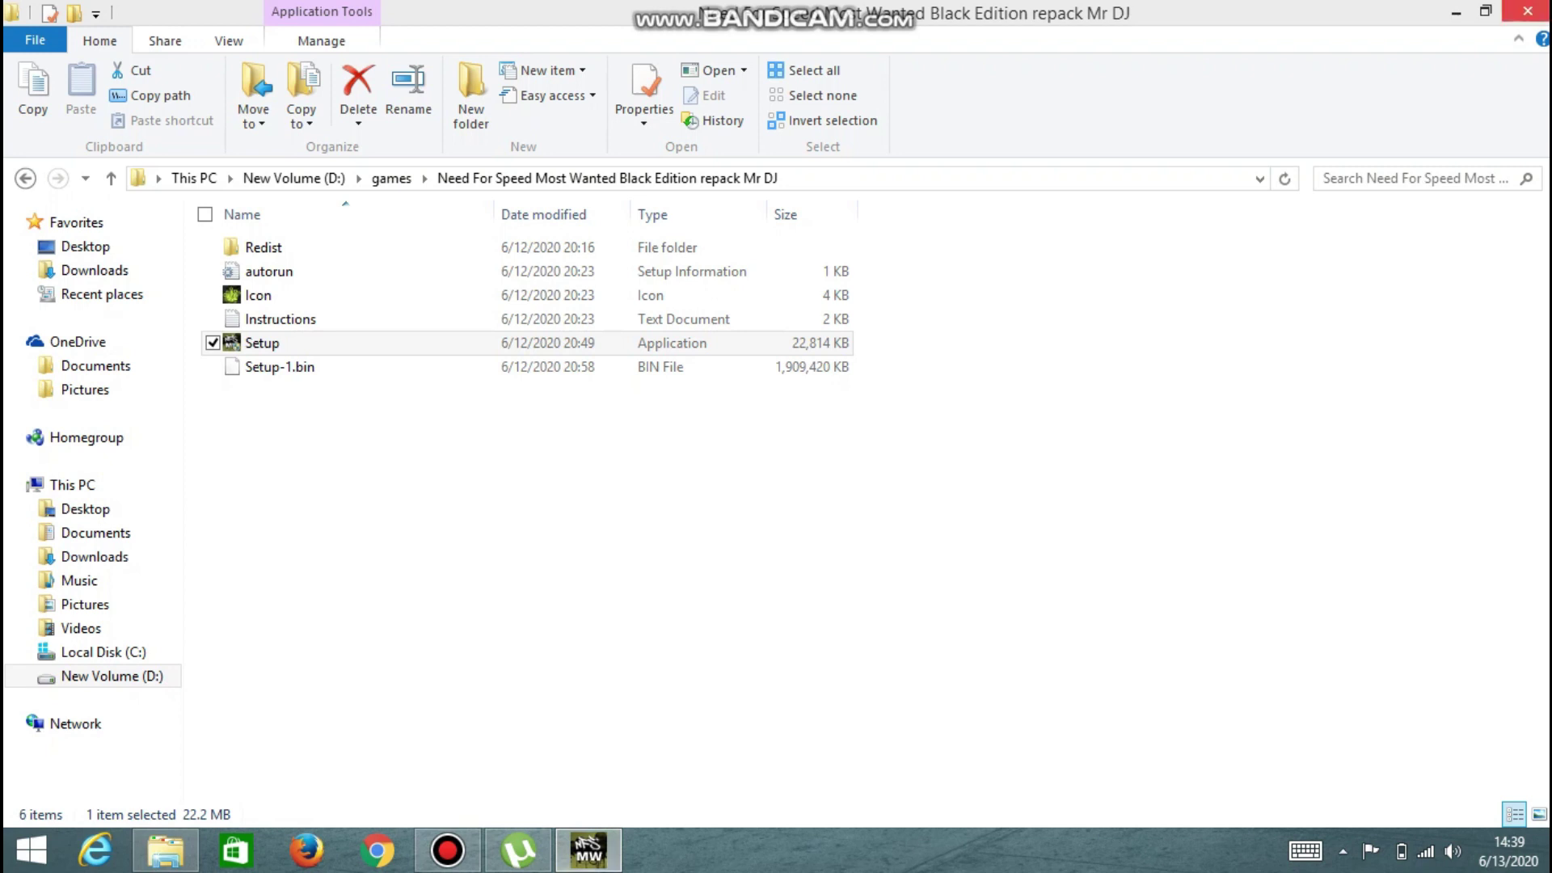
left_click(1527, 11)
right_click(1177, 158)
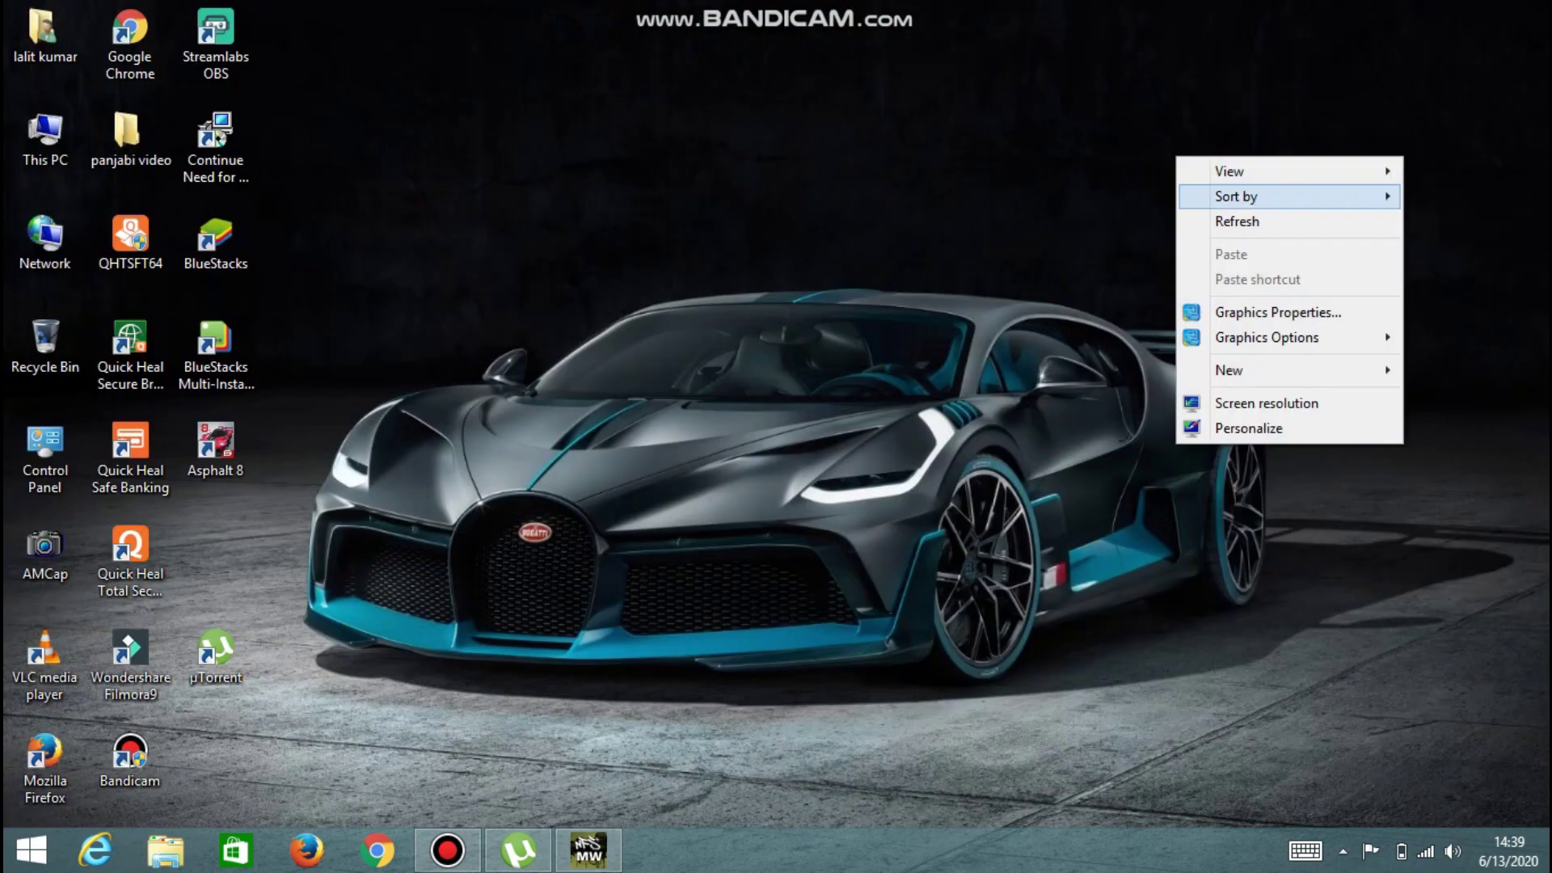
left_click(1119, 217)
right_click(1119, 216)
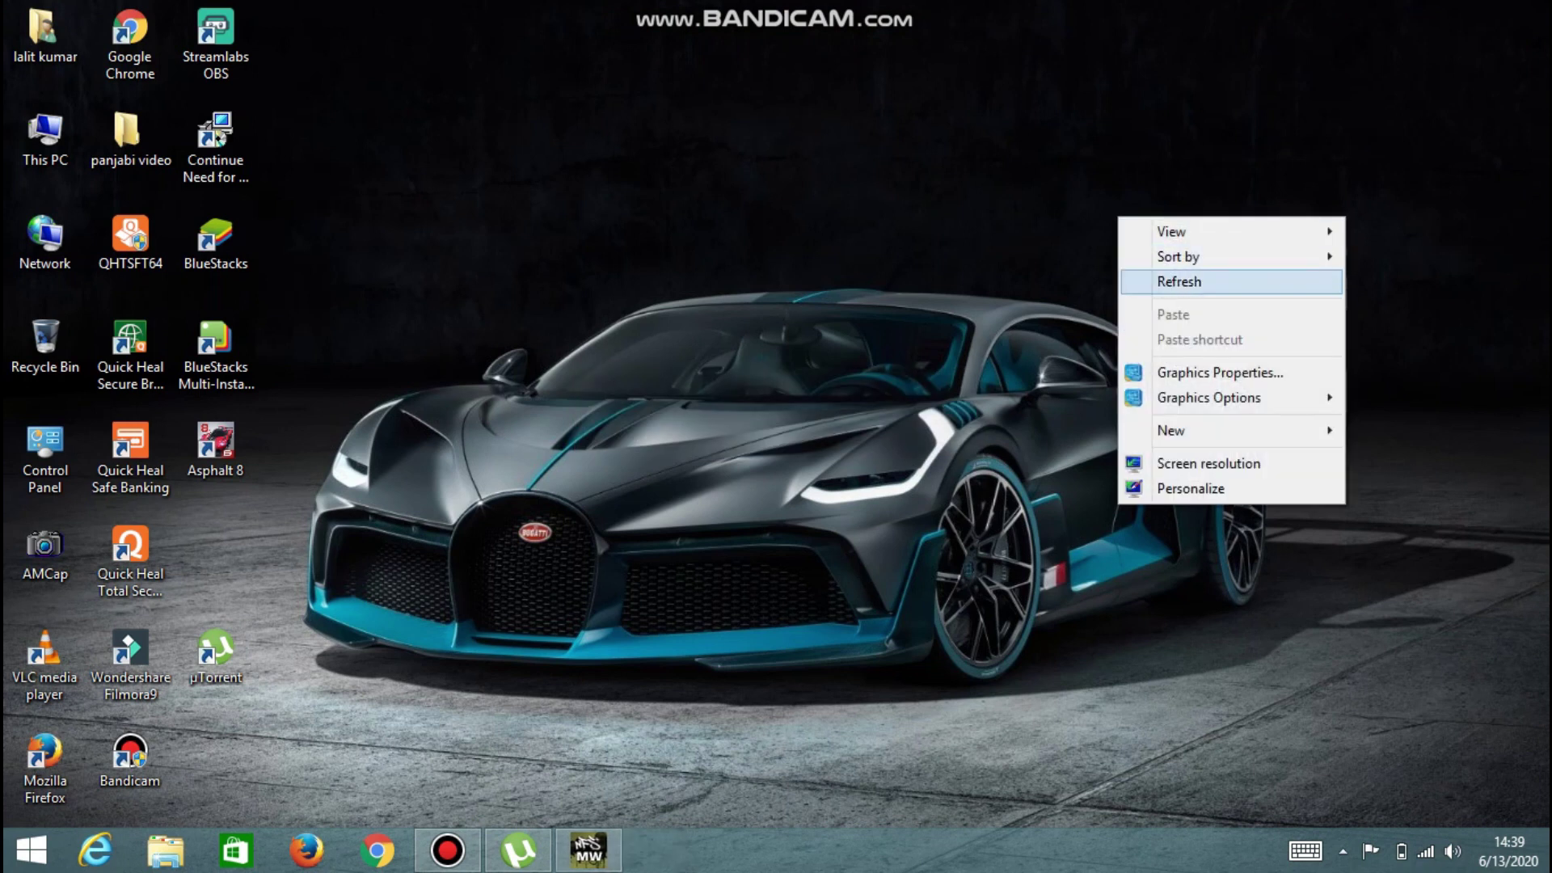
left_click(1180, 281)
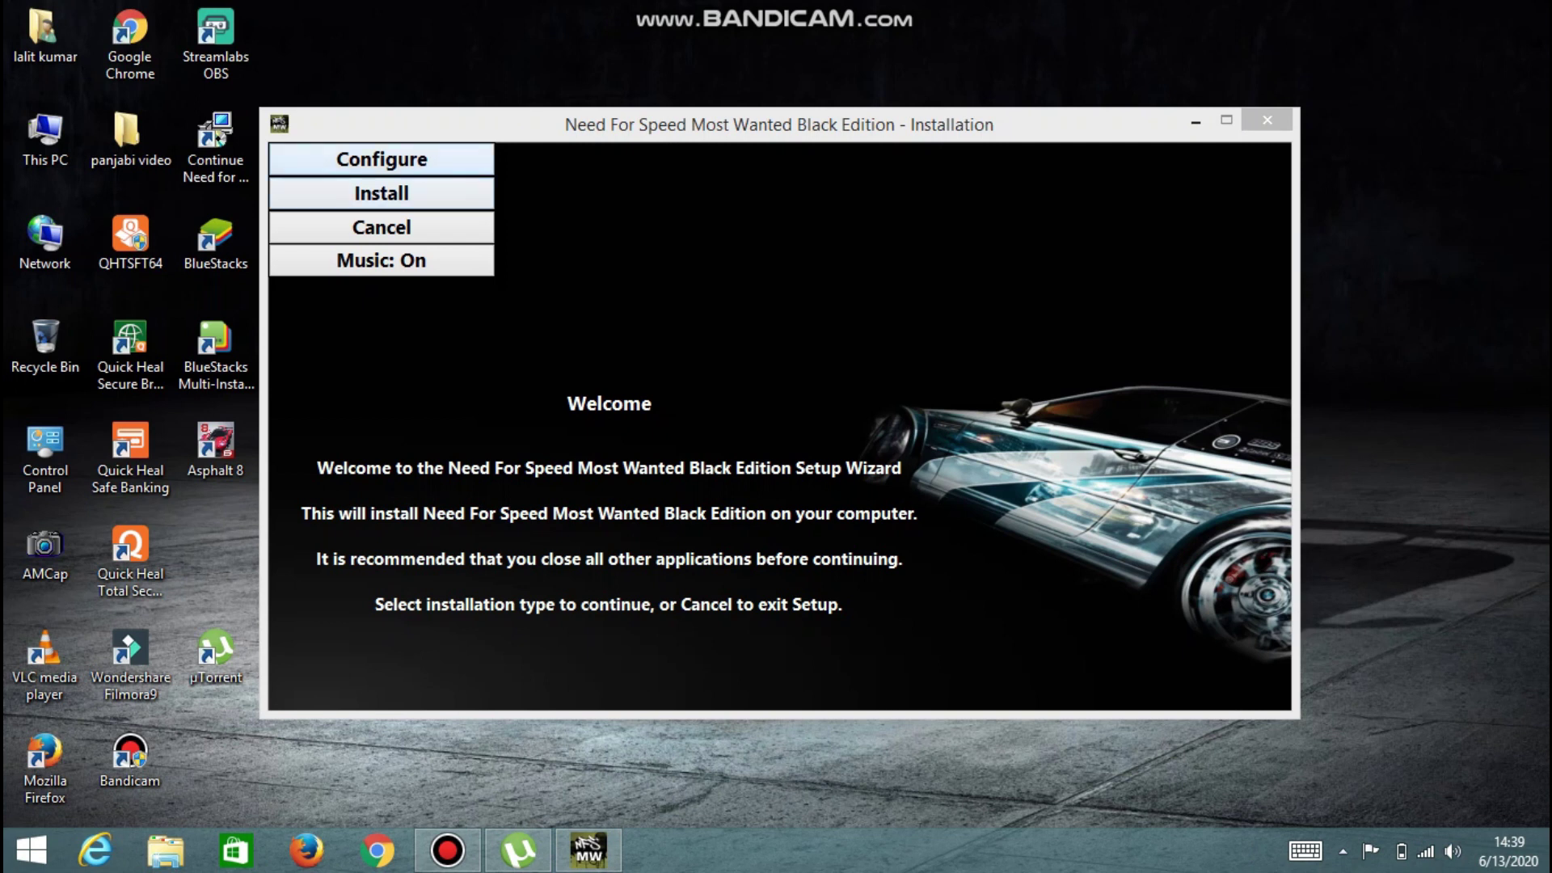
- Choose to configure the installation of Need For Speed Most Wanted Black Edition, and lower the system volume to 50
left_click(382, 159)
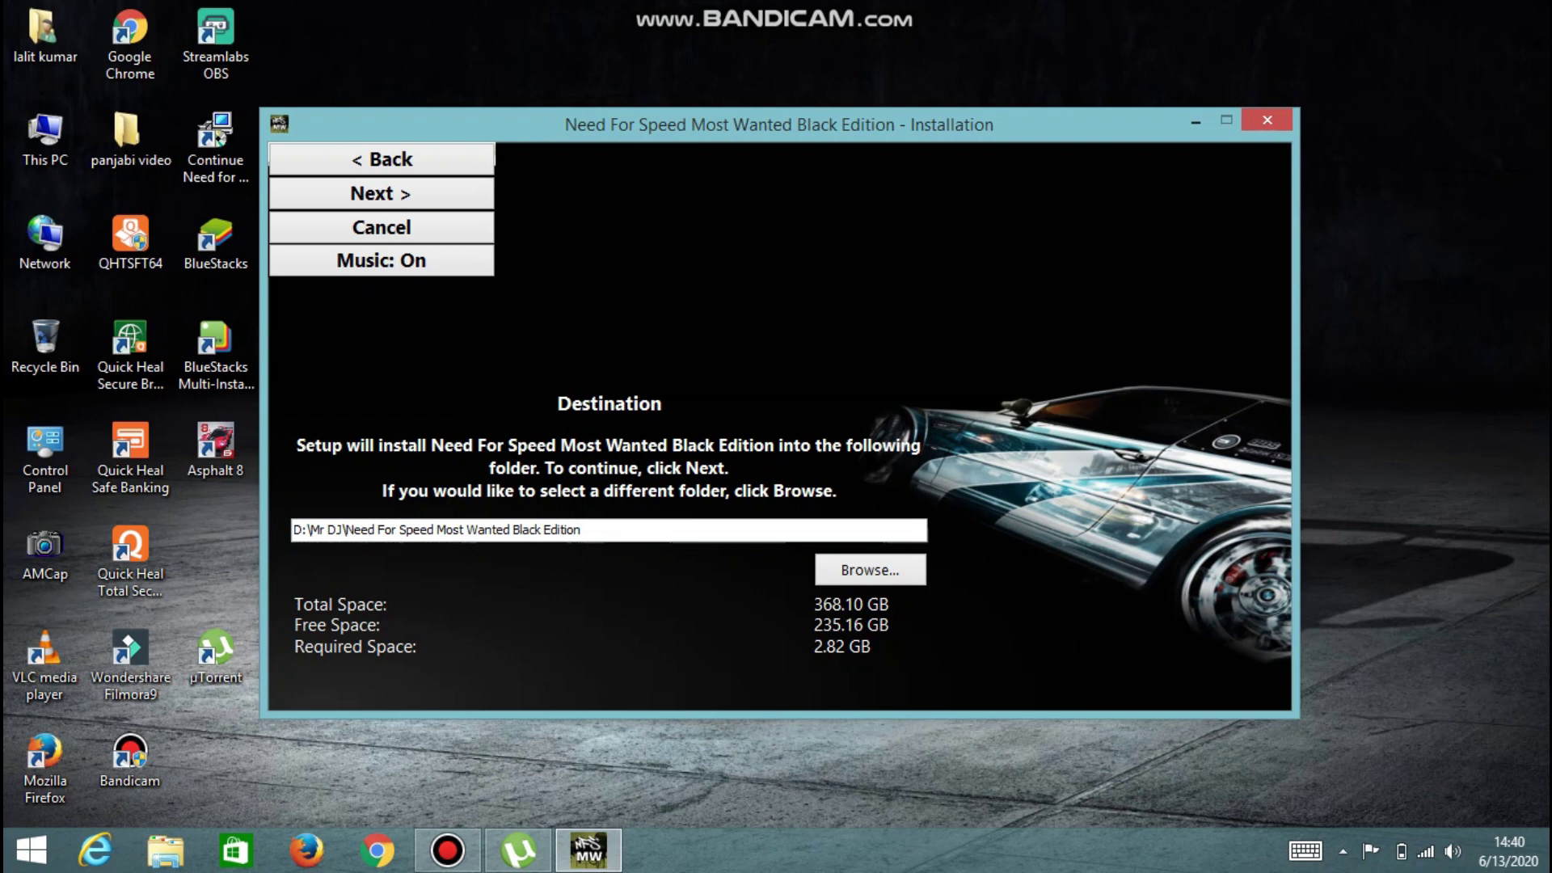
key("XF86AudioLowerVolume")
key("XF86AudioLowerVolume")
key("XF86AudioLowerVolume")
key("XF86AudioLowerVolume")
key("XF86AudioLowerVolume")
key("XF86AudioLowerVolume")
key("XF86AudioLowerVolume")
key("XF86AudioLowerVolume")
key("XF86AudioLowerVolume")
key("XF86AudioLowerVolume")
key("XF86AudioLowerVolume")
key("XF86AudioLowerVolume")
key("XF86AudioLowerVolume")
key("XF86AudioLowerVolume")
key("XF86AudioLowerVolume")
key("XF86AudioLowerVolume")
key("XF86AudioLowerVolume")
key("XF86AudioLowerVolume")
key("XF86AudioLowerVolume")
key("XF86AudioLowerVolume")
key("XF86AudioLowerVolume")
key("XF86AudioLowerVolume")
key("XF86AudioLowerVolume")
key("XF86AudioLowerVolume")
key("XF86AudioLowerVolume")
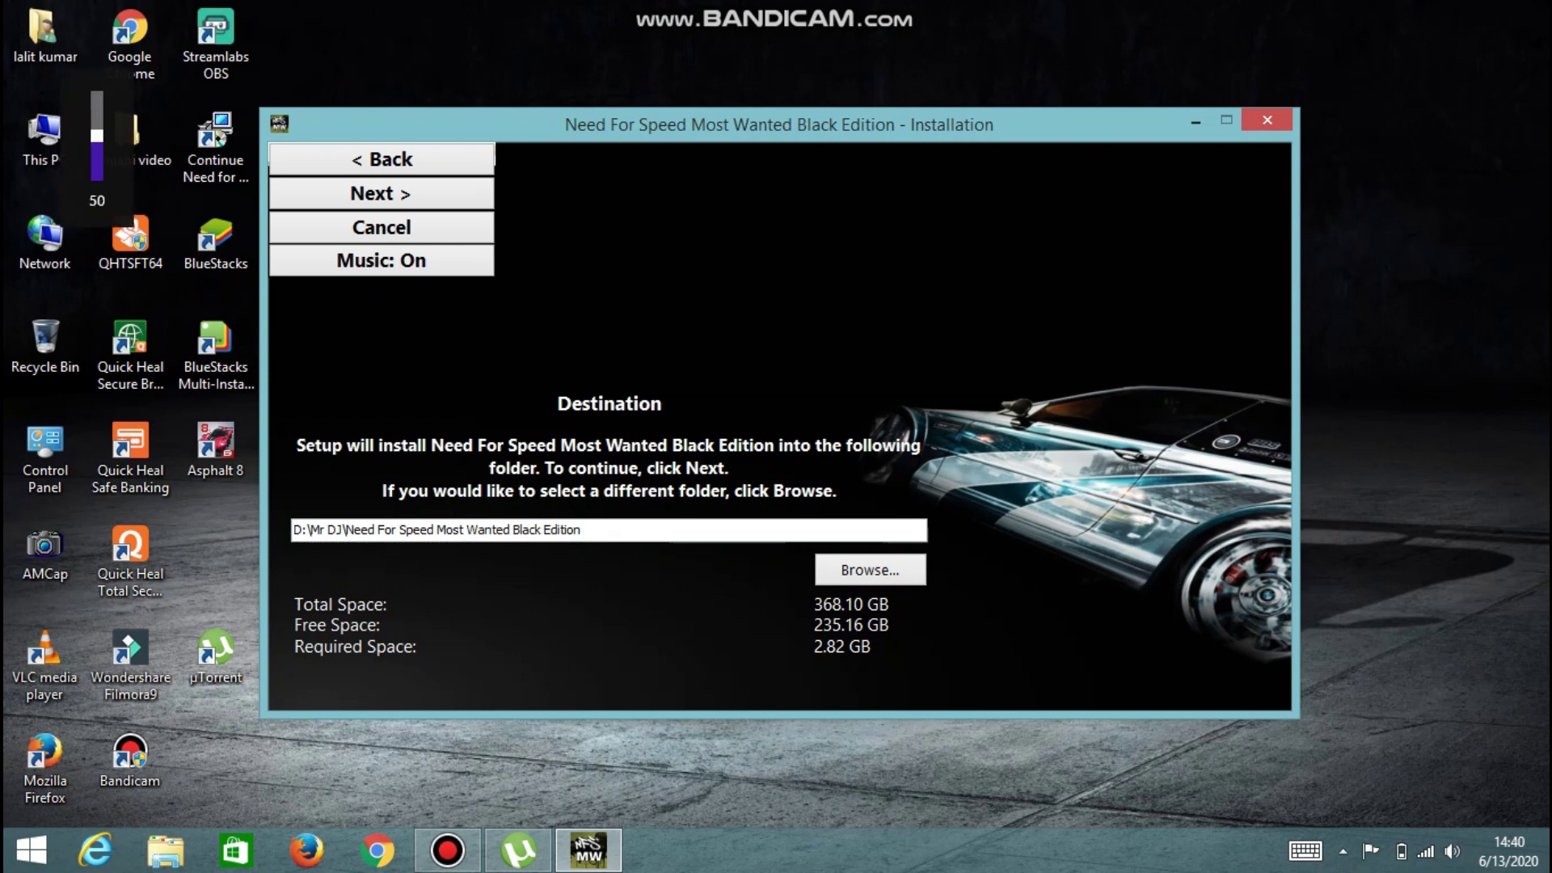
- Accept D:\Mr DJ\Need For Speed Most Wanted Black Edition as destination, keep the desktop icon and Install Direct X options, and start installing
key("Return")
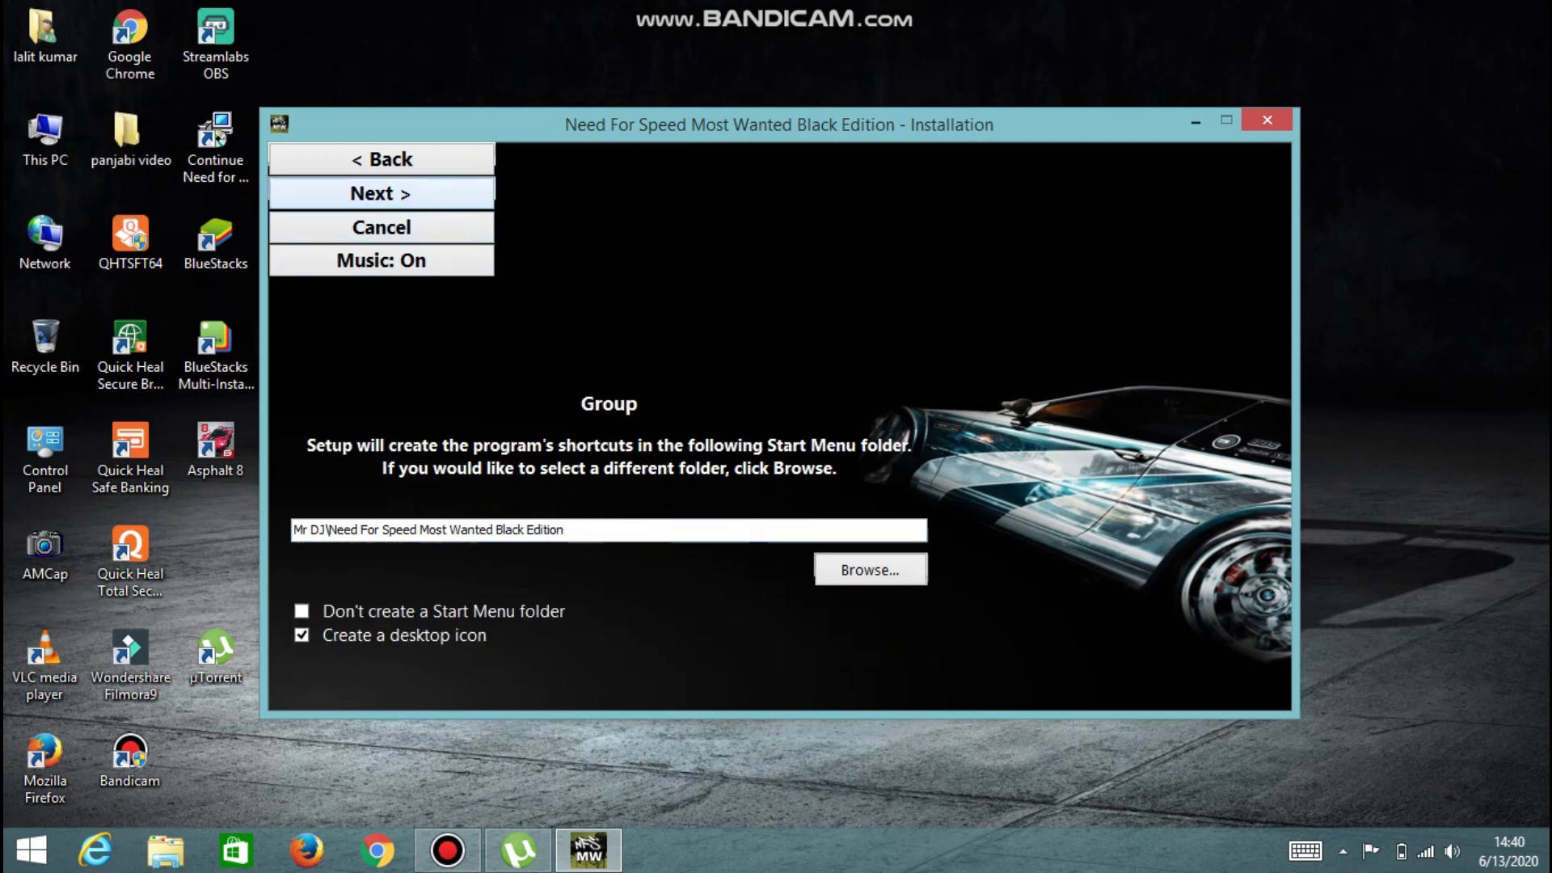
key("Return")
key("Return")
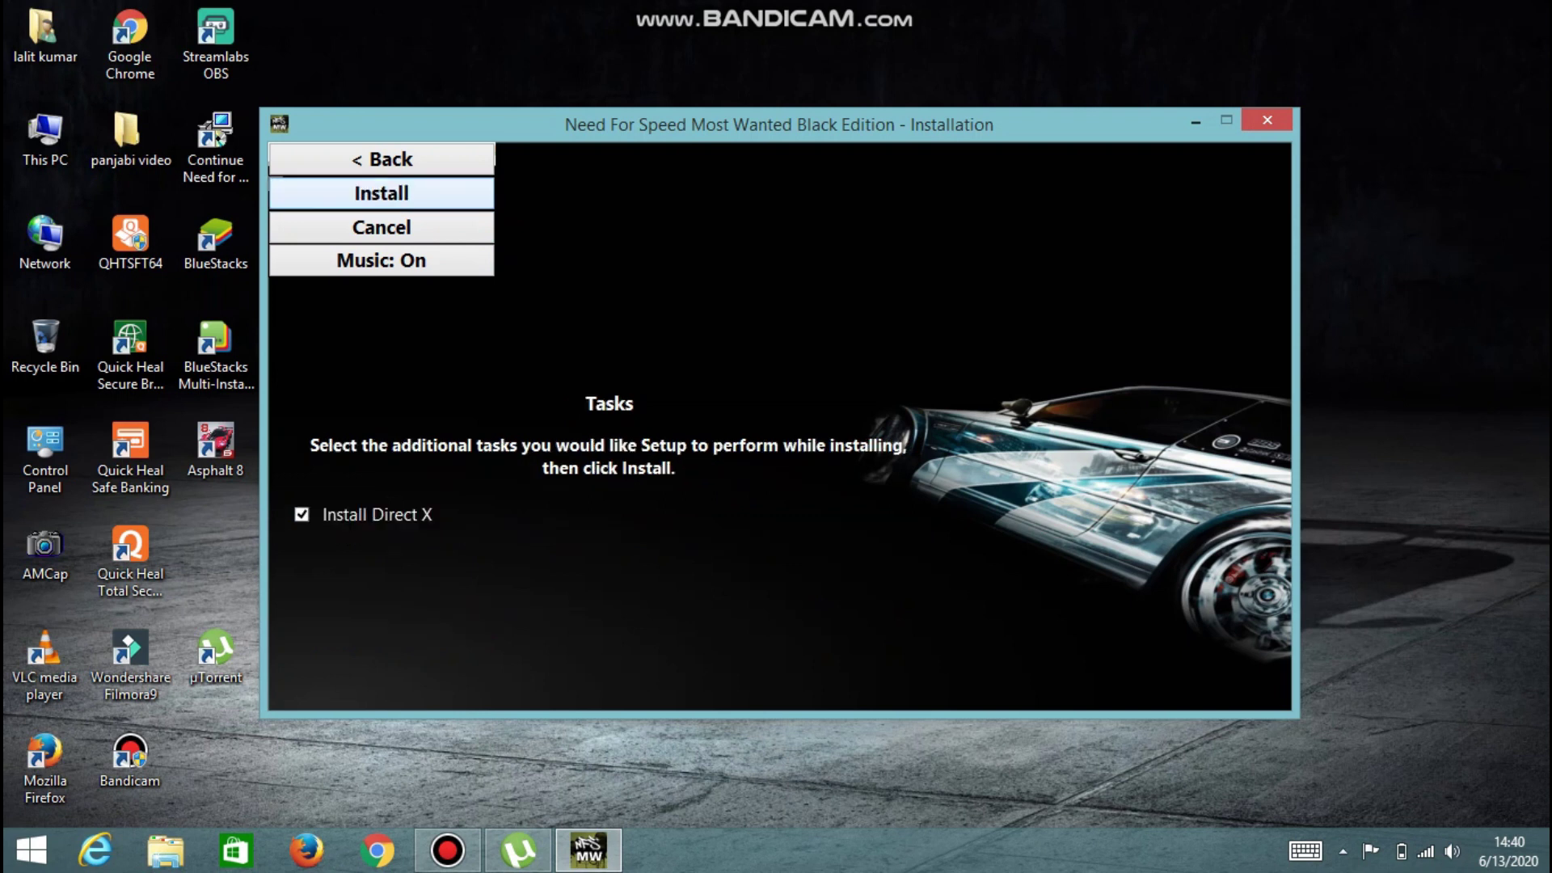
key("Return")
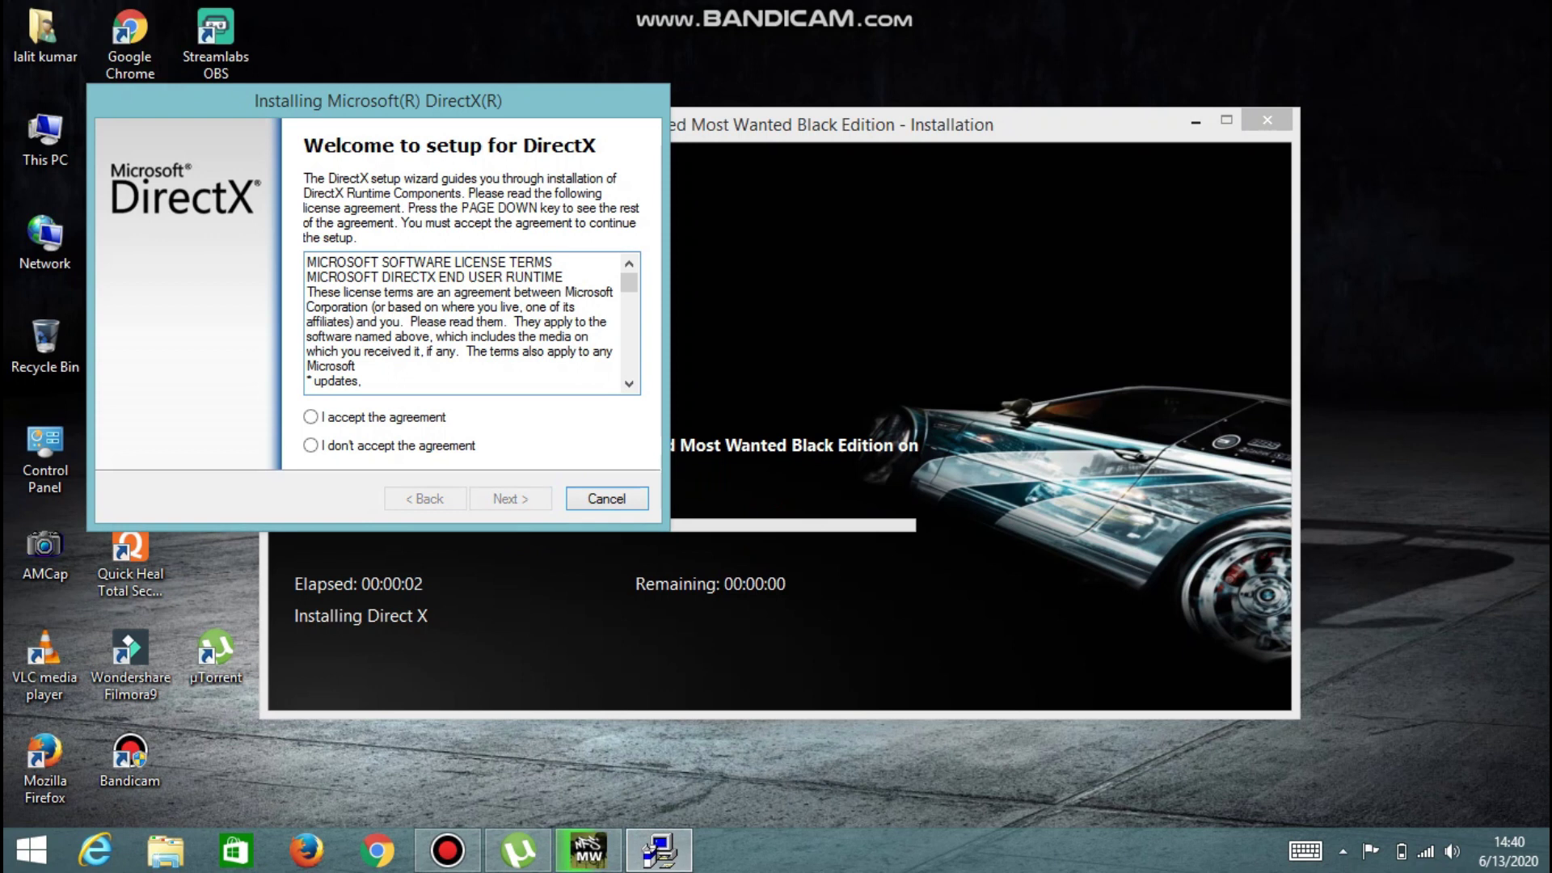
- Accept the Microsoft DirectX license agreement, run the DirectX setup and finish it
left_click(311, 418)
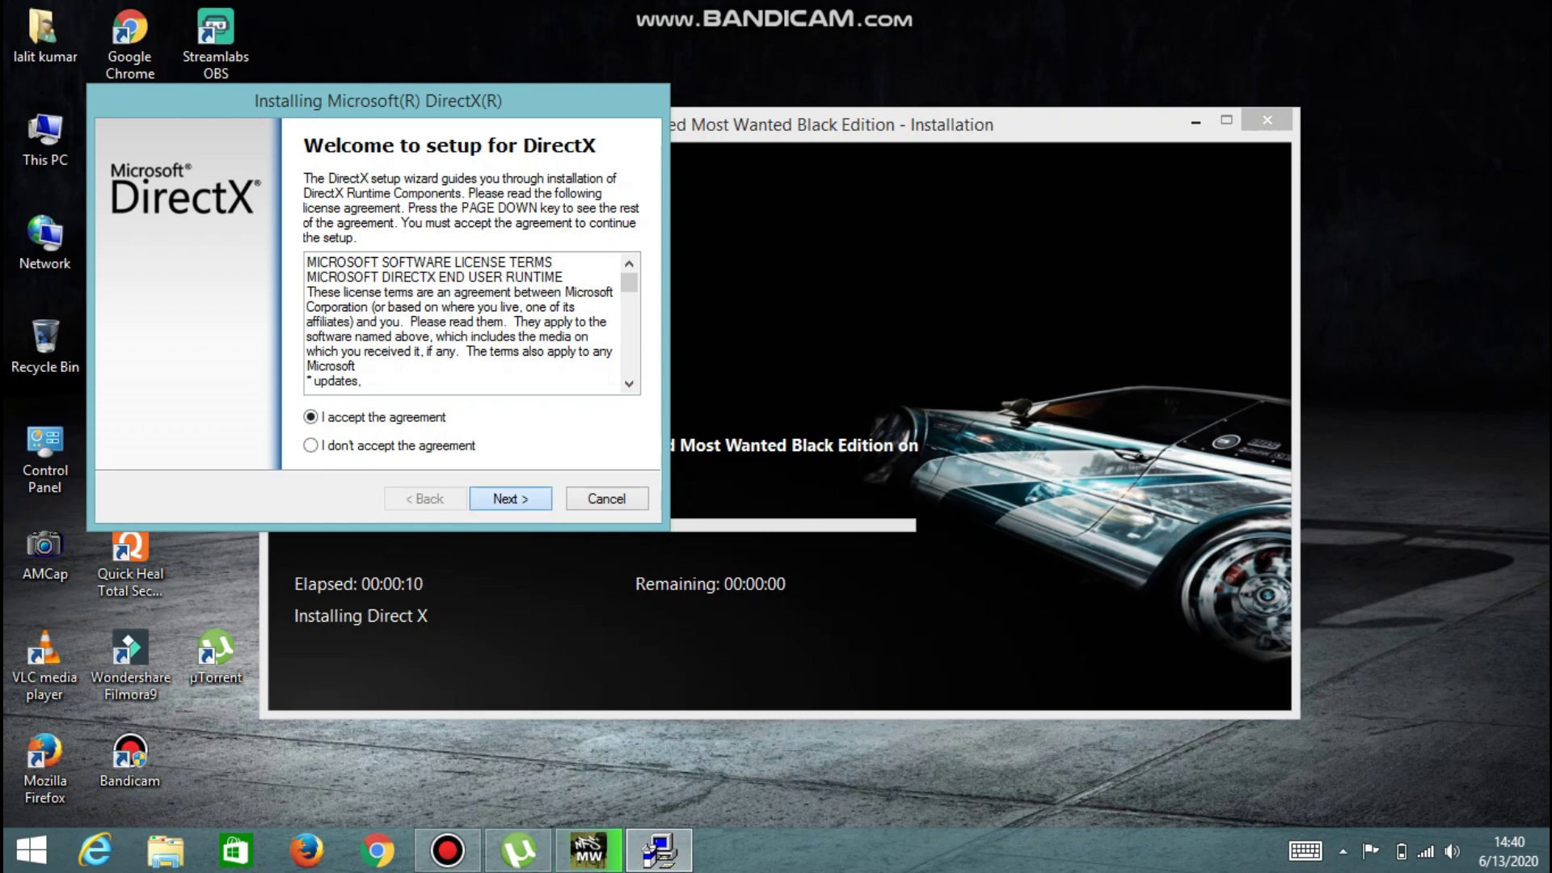
key("Return")
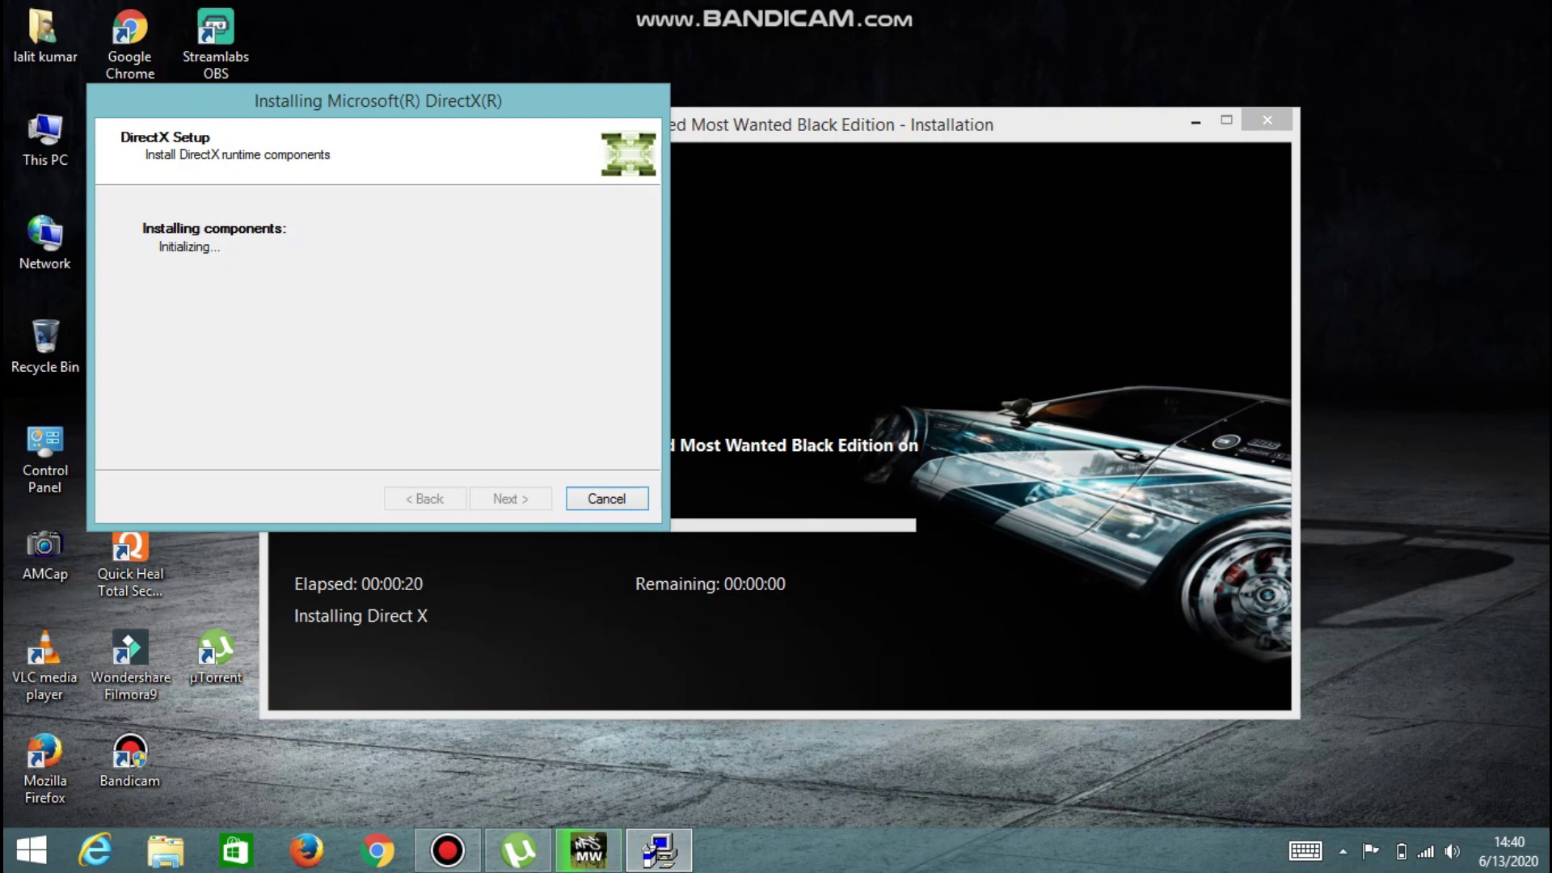
key("alt+Tab")
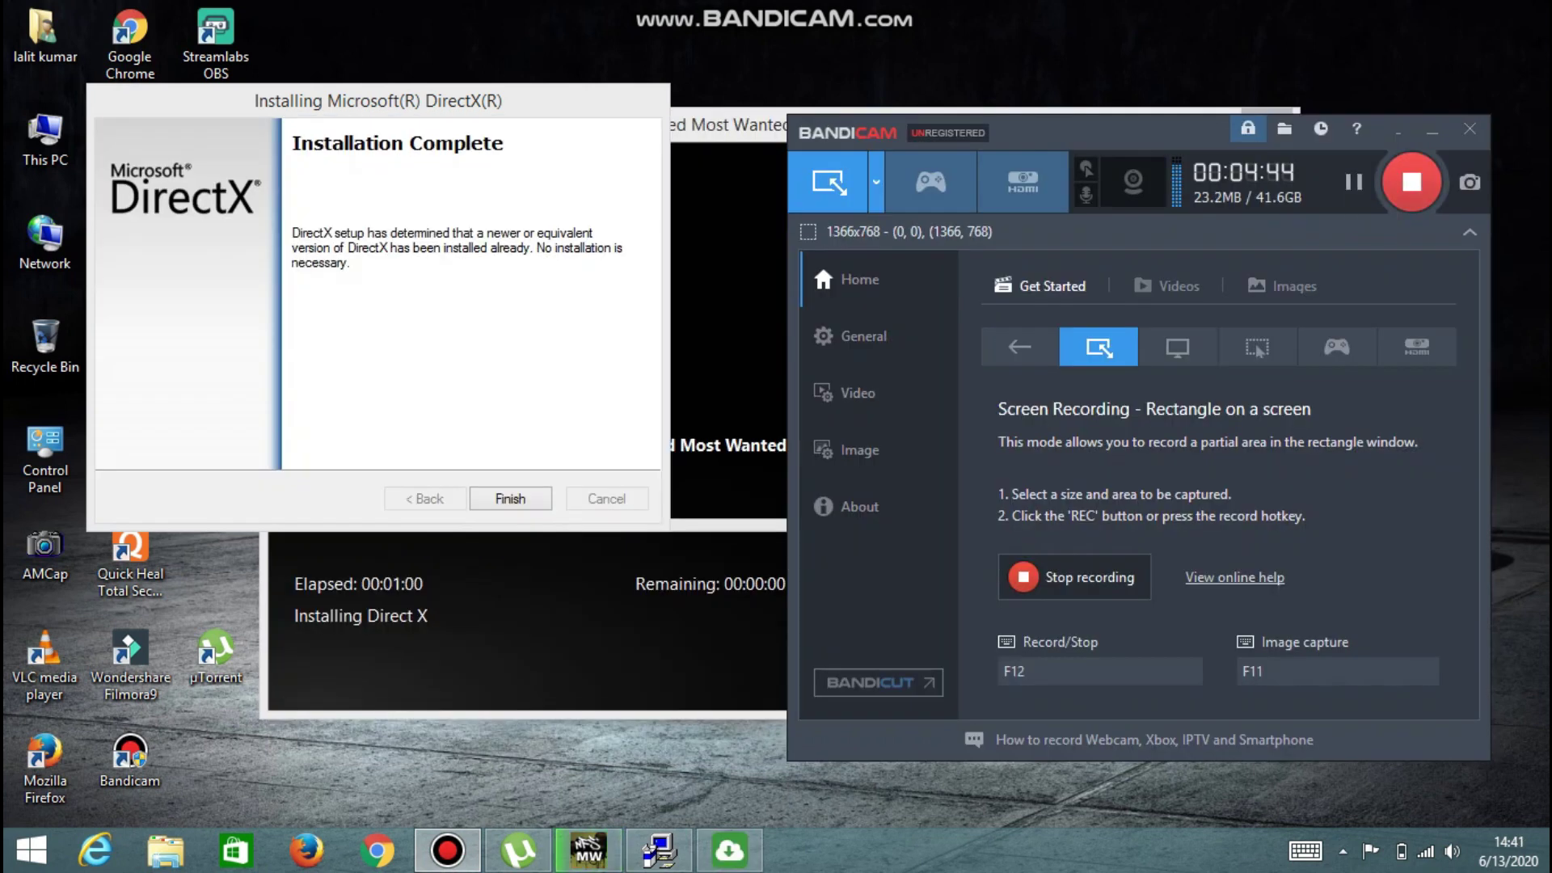
key("alt+Tab")
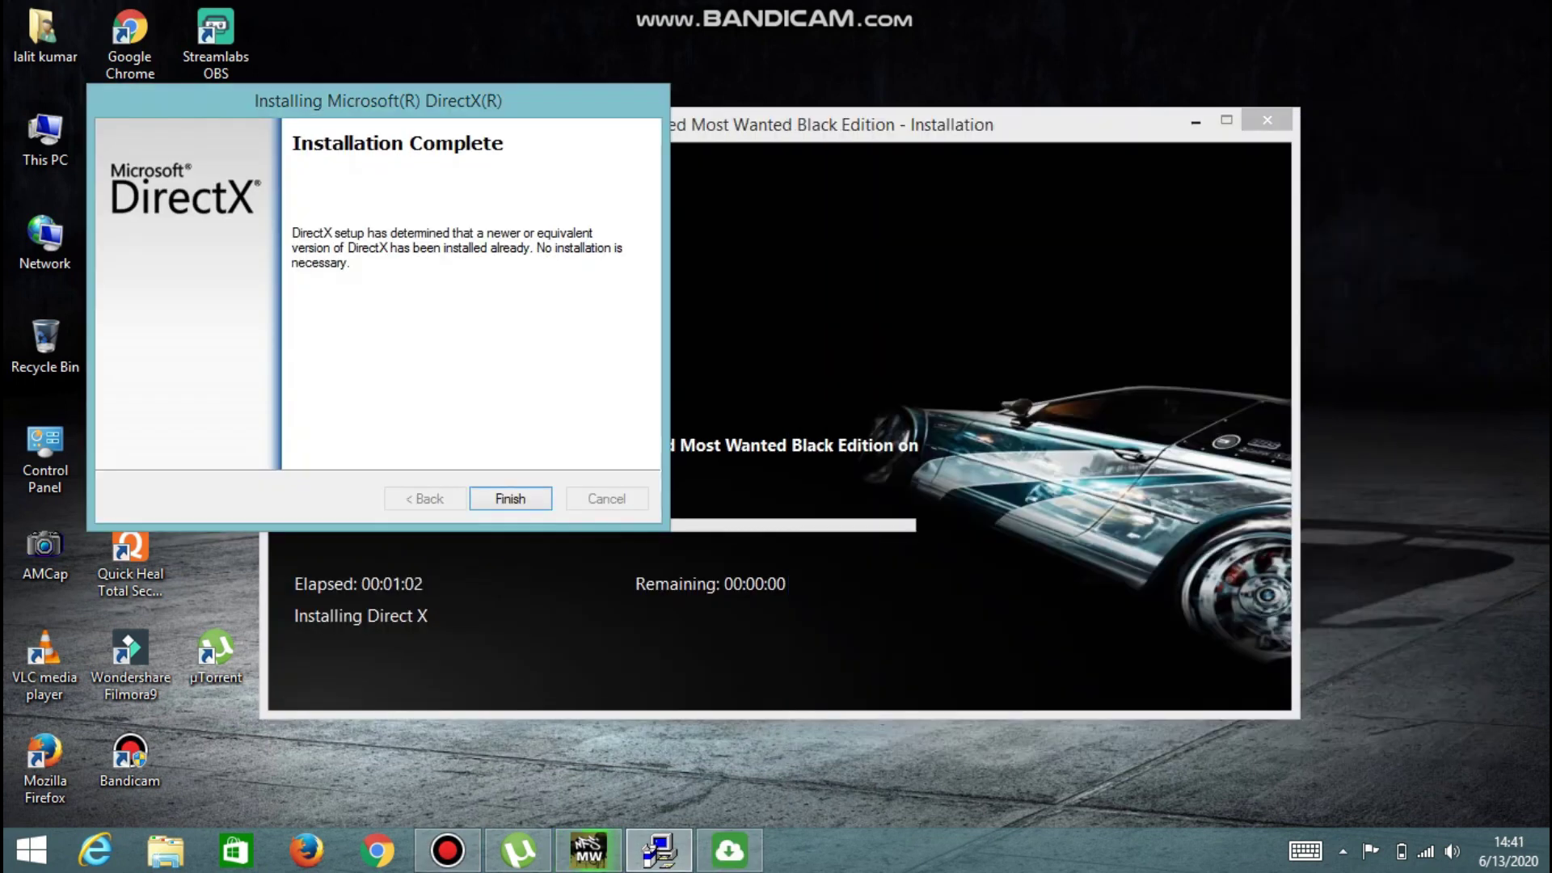
key("Return")
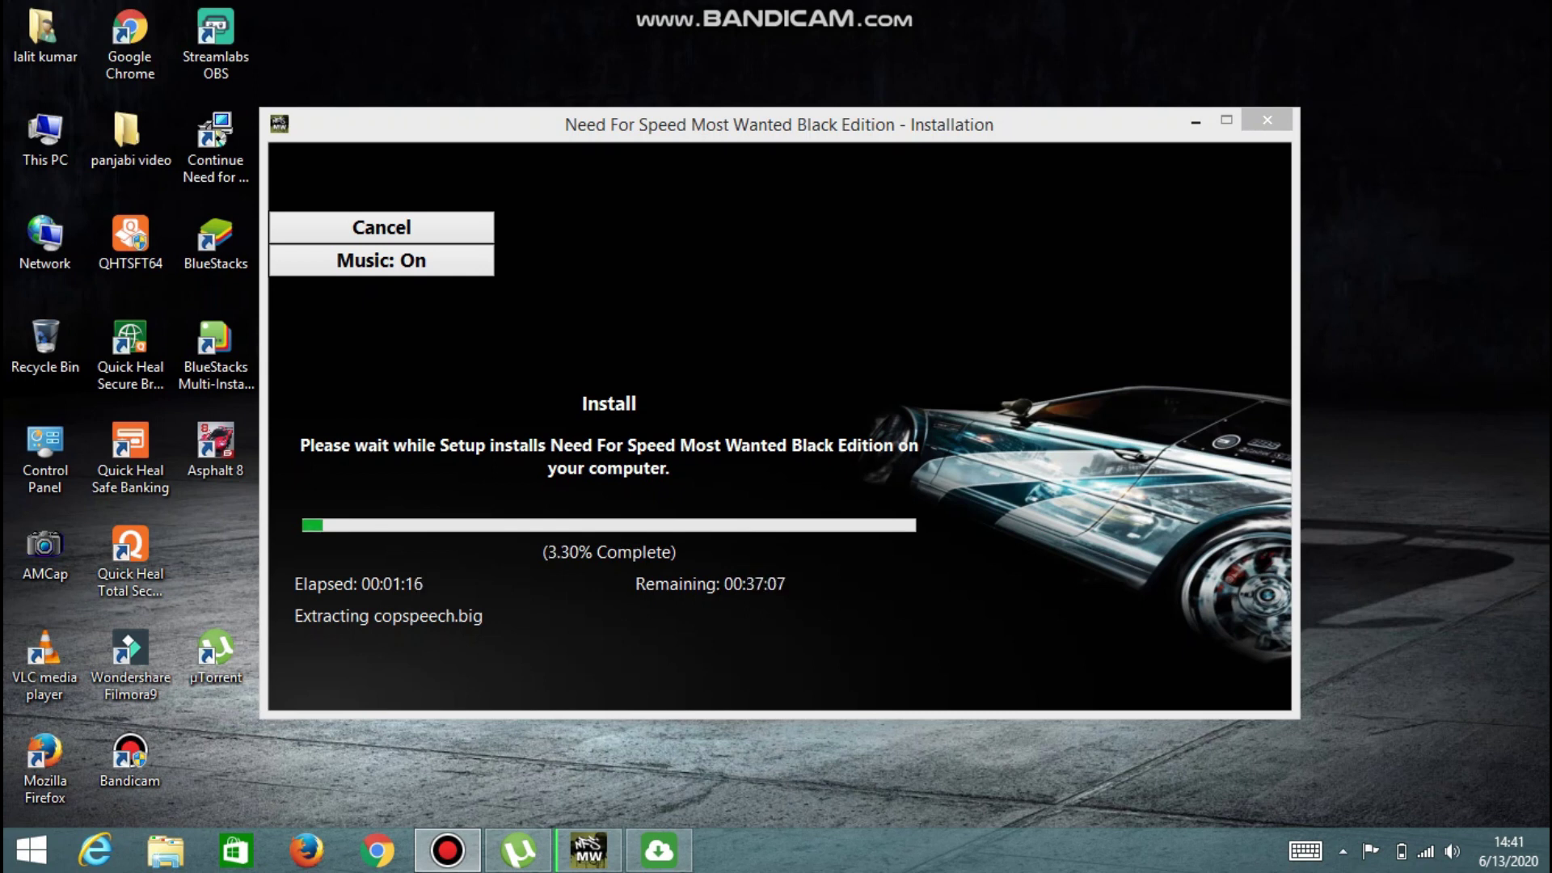
- Minimize the Bandicam window and, once the game installation completes, finish and close Setup
left_click(447, 850)
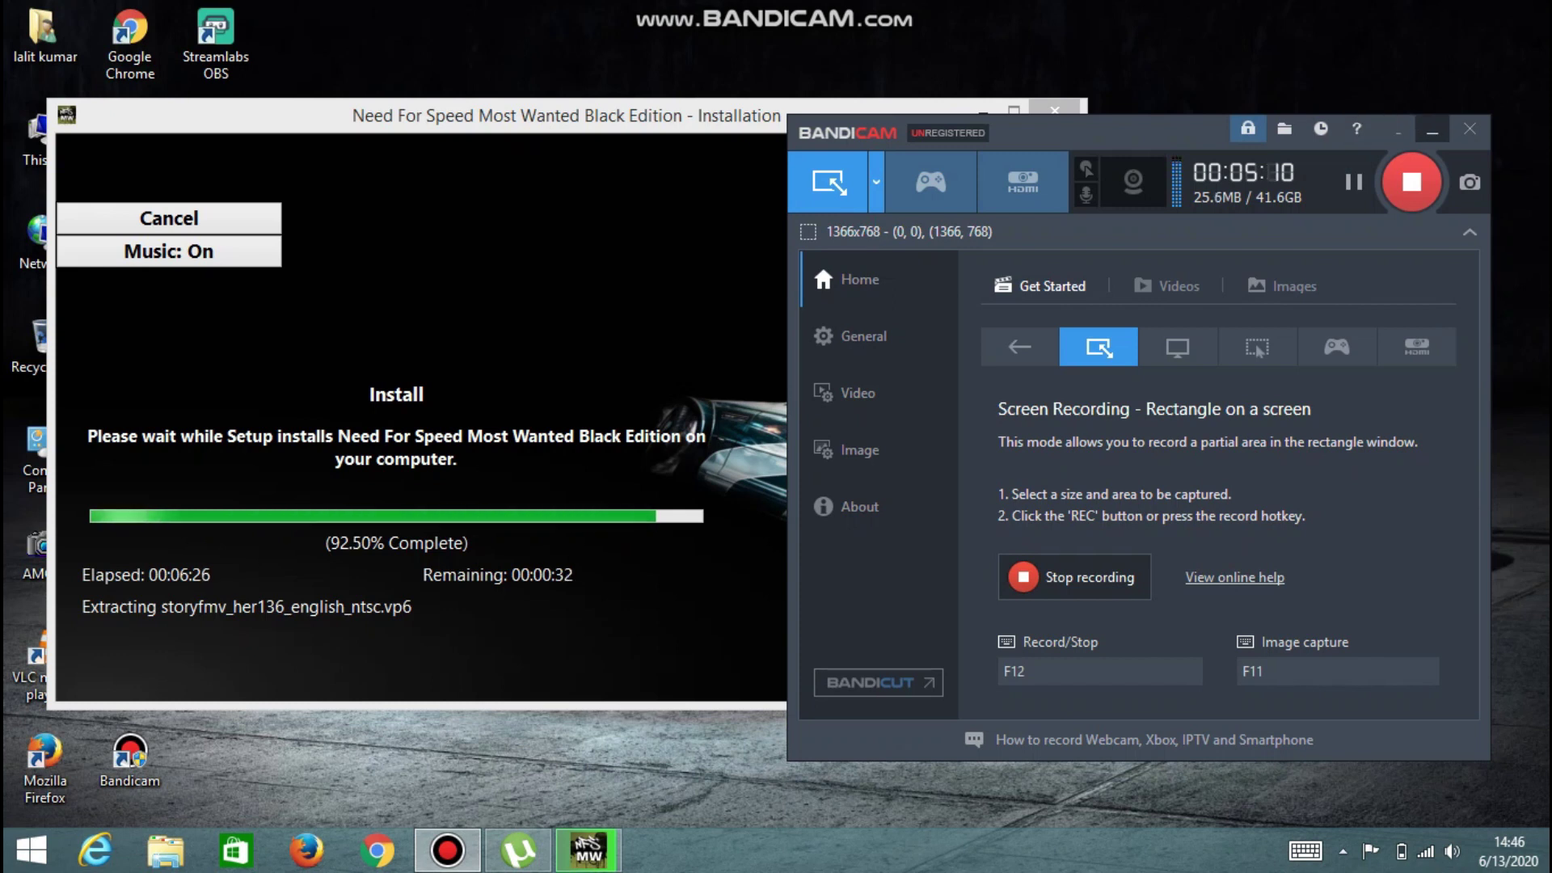
left_click(1433, 130)
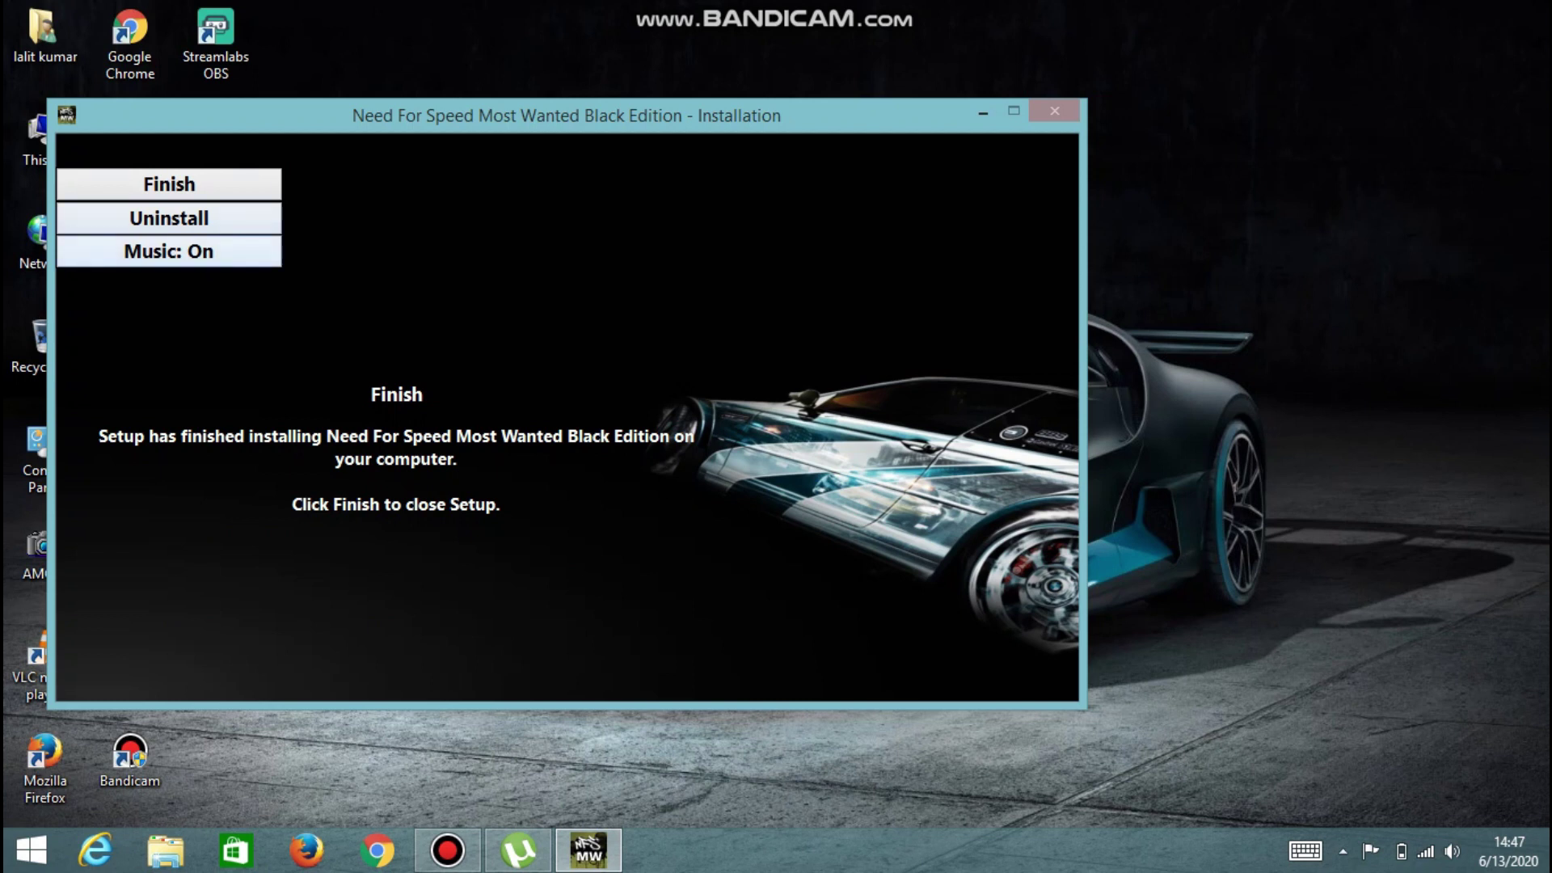
left_click(169, 185)
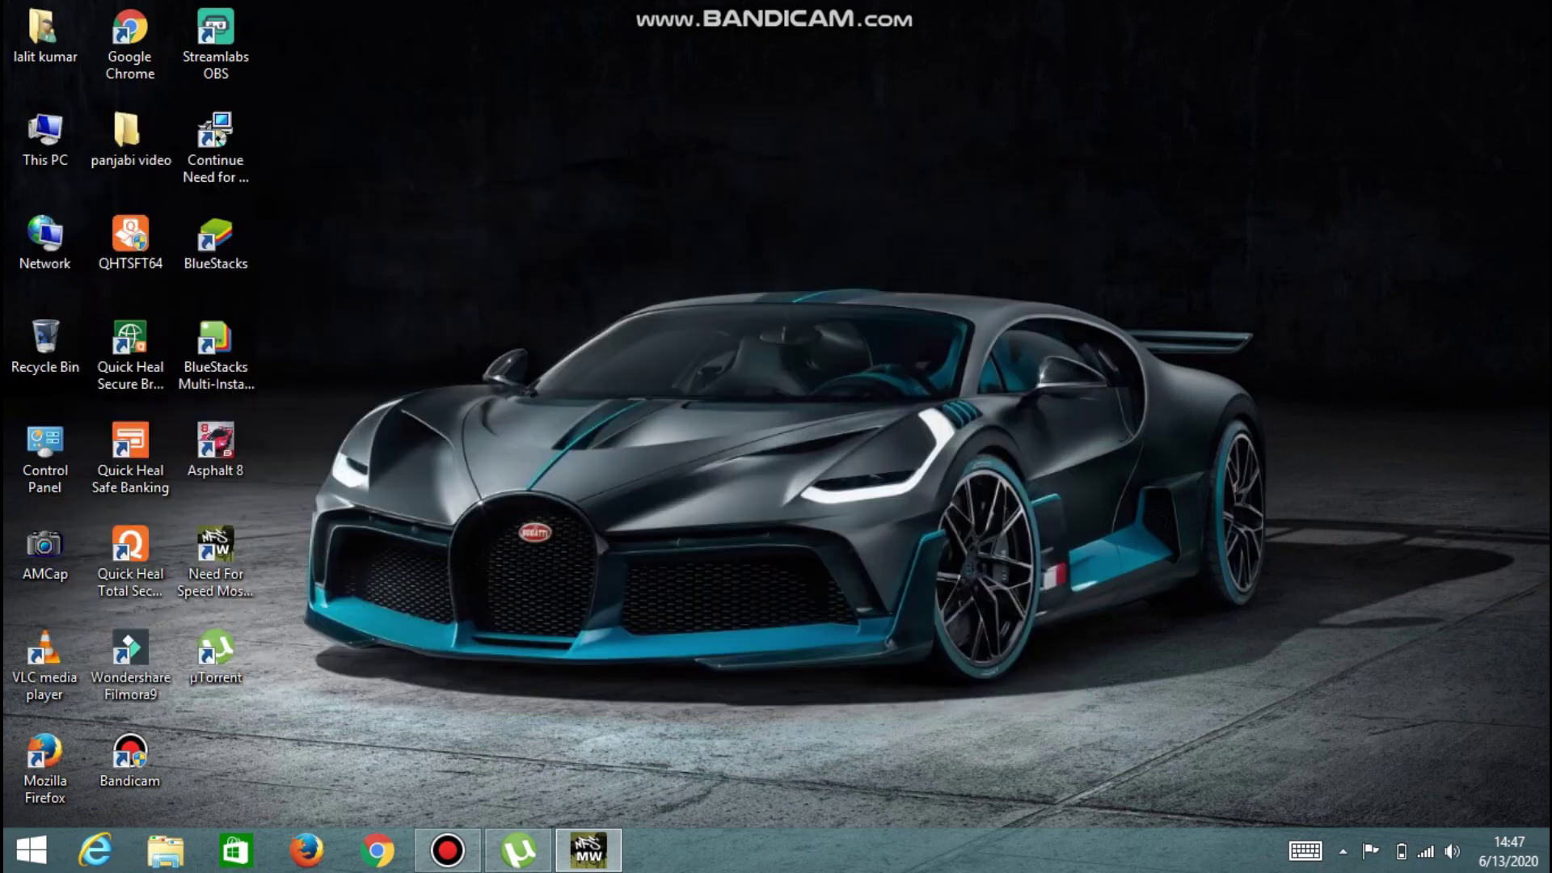
- Refresh the desktop and open the Need For Speed Most Wanted Black Edition shortcut
right_click(346, 437)
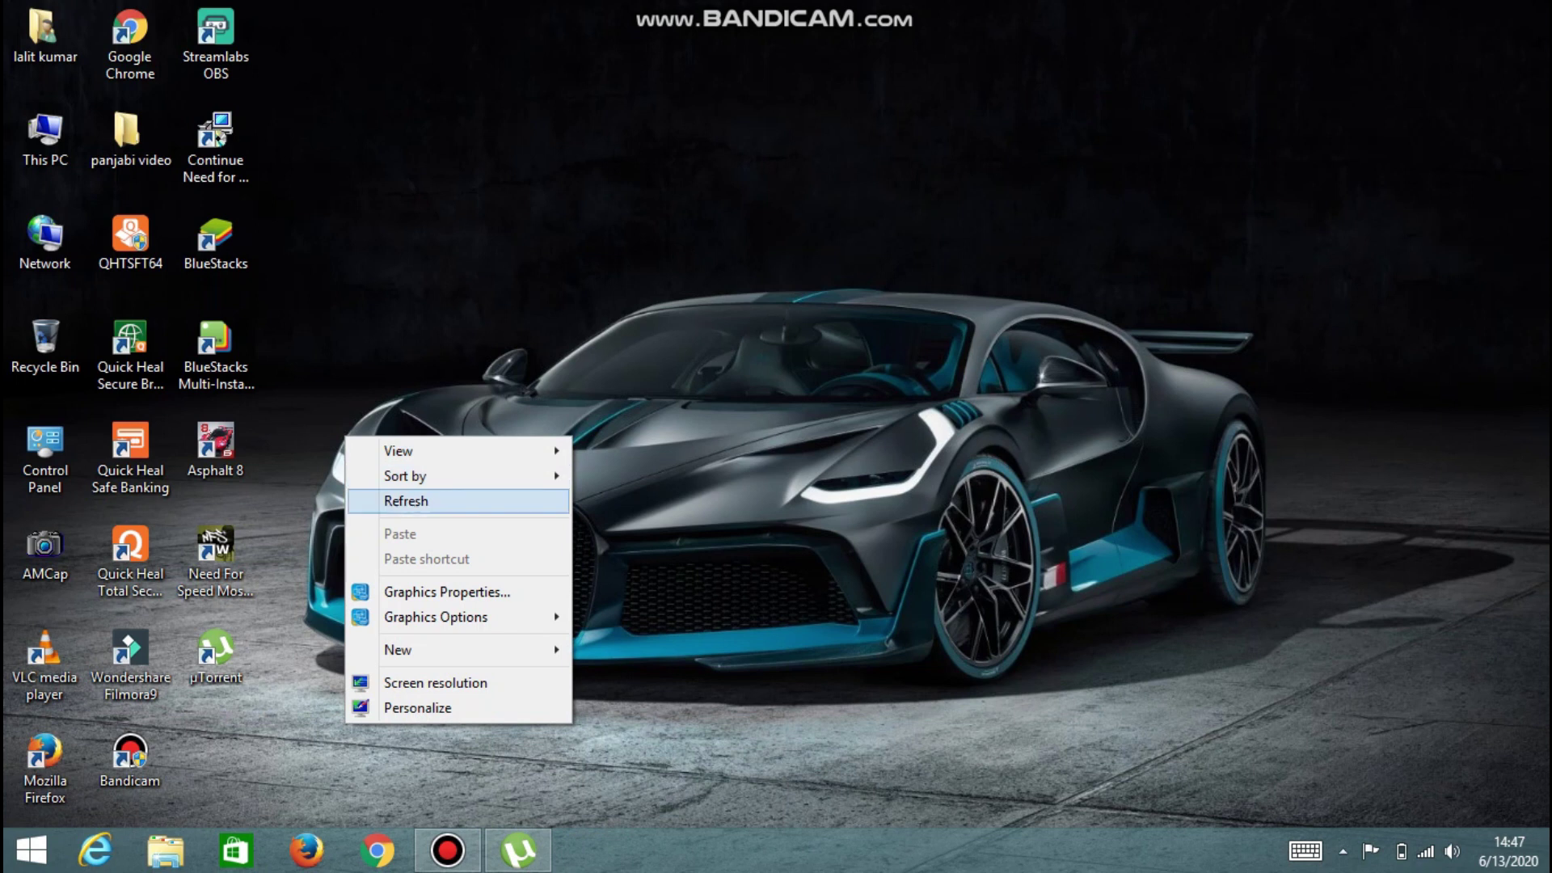
left_click(406, 500)
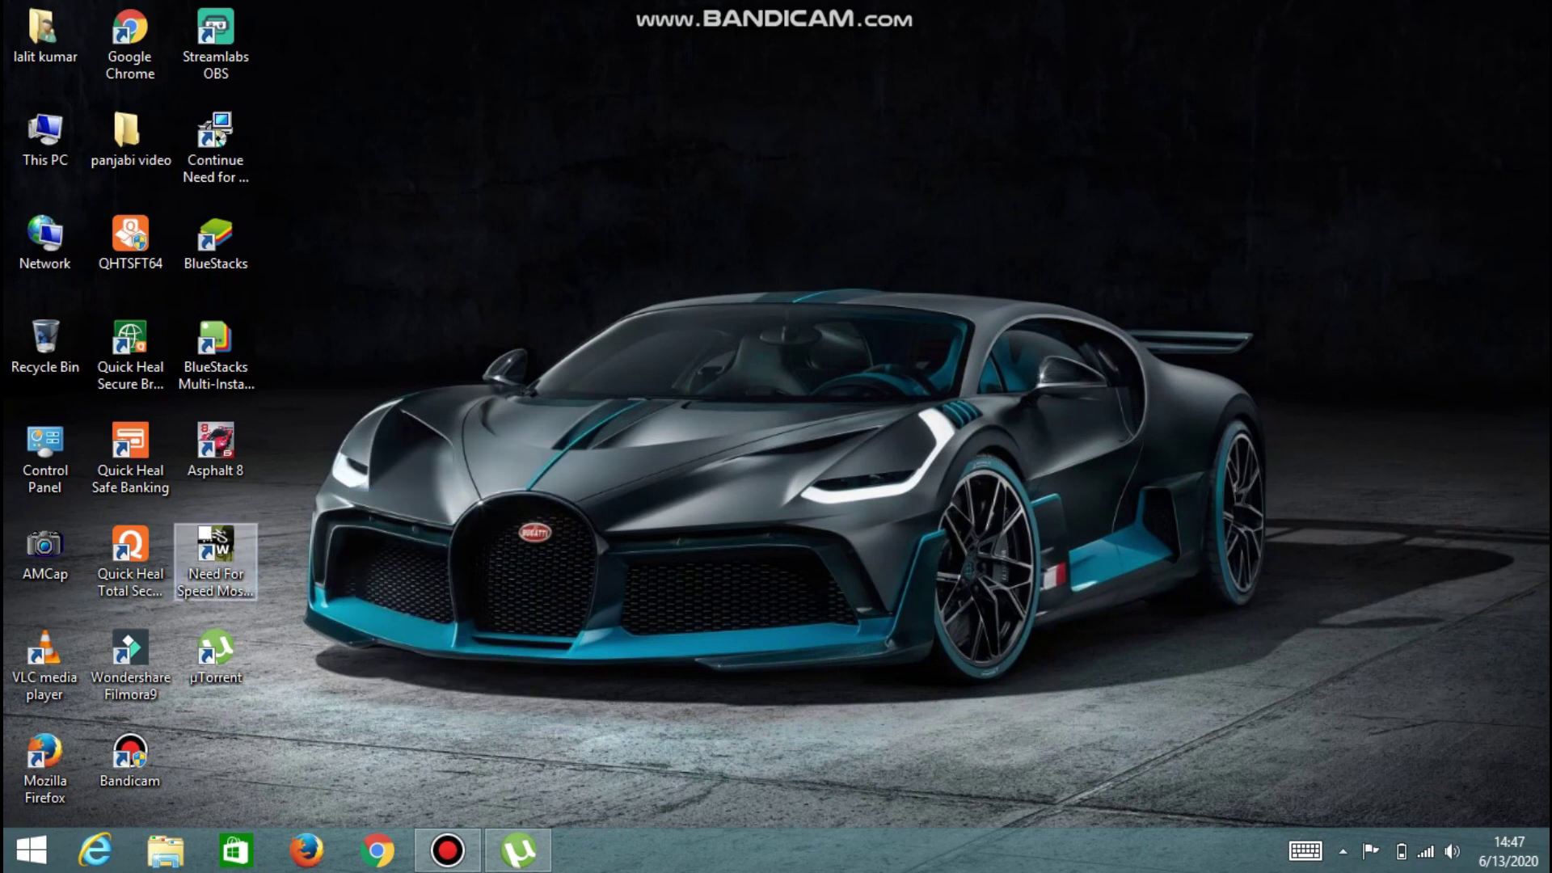
left_click(215, 550)
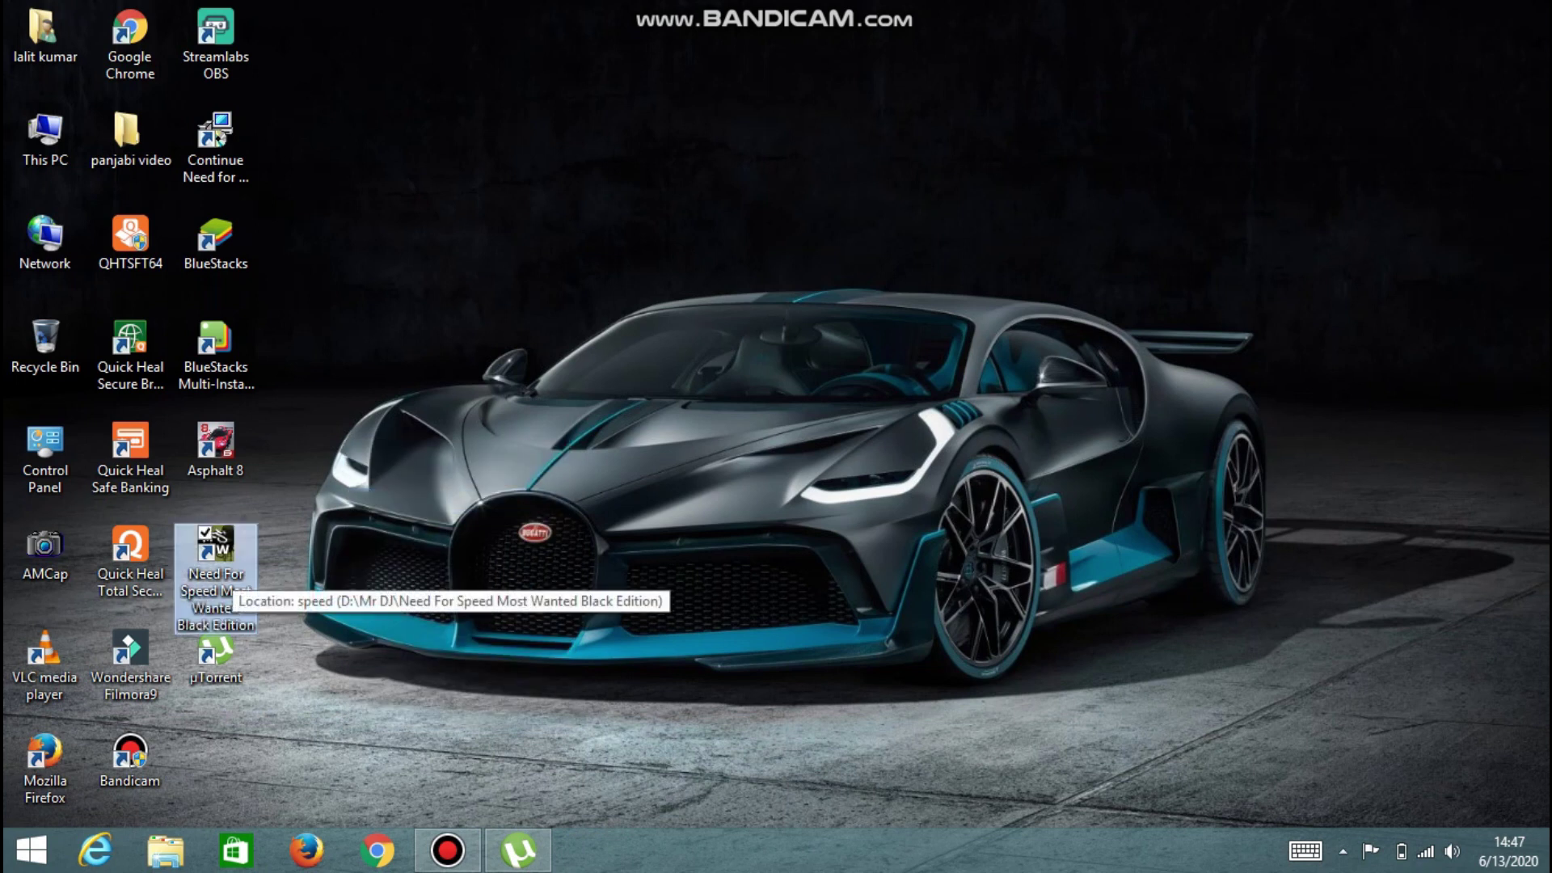
right_click(240, 601)
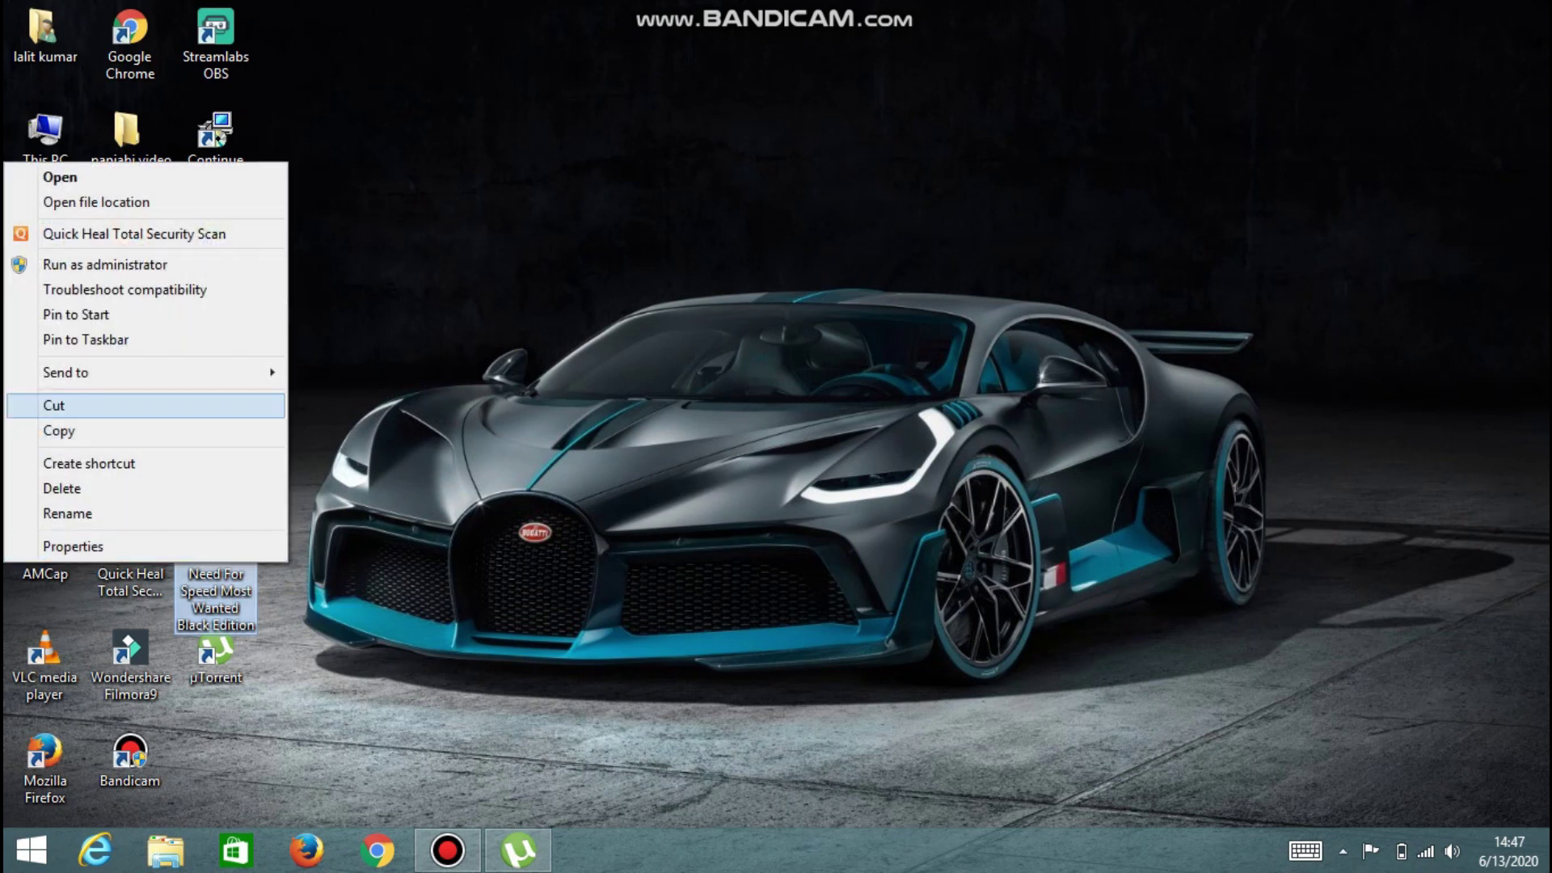
key("Return")
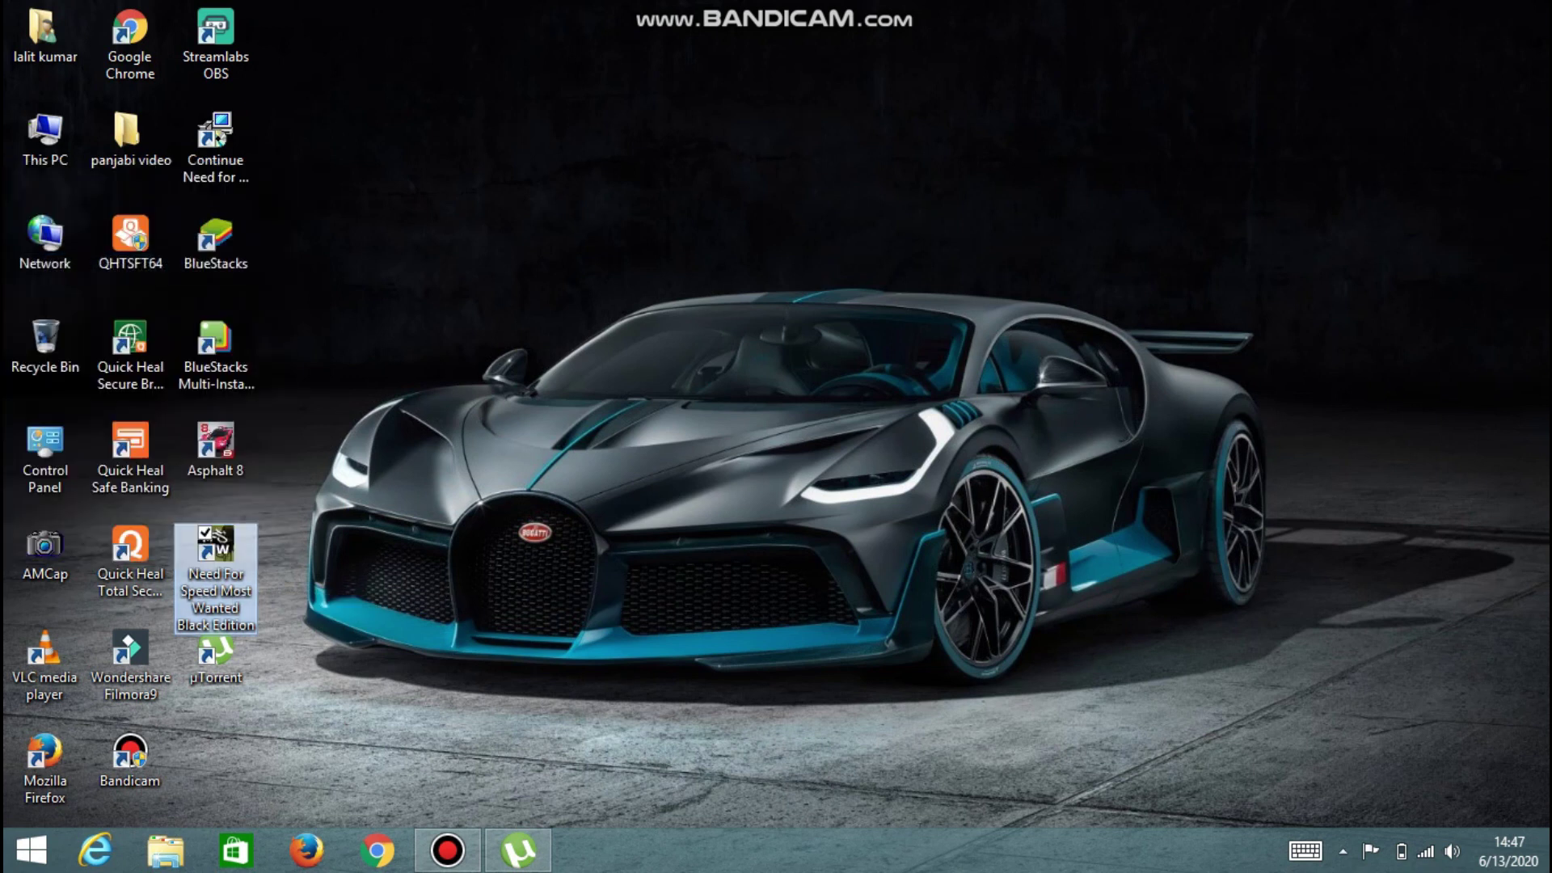